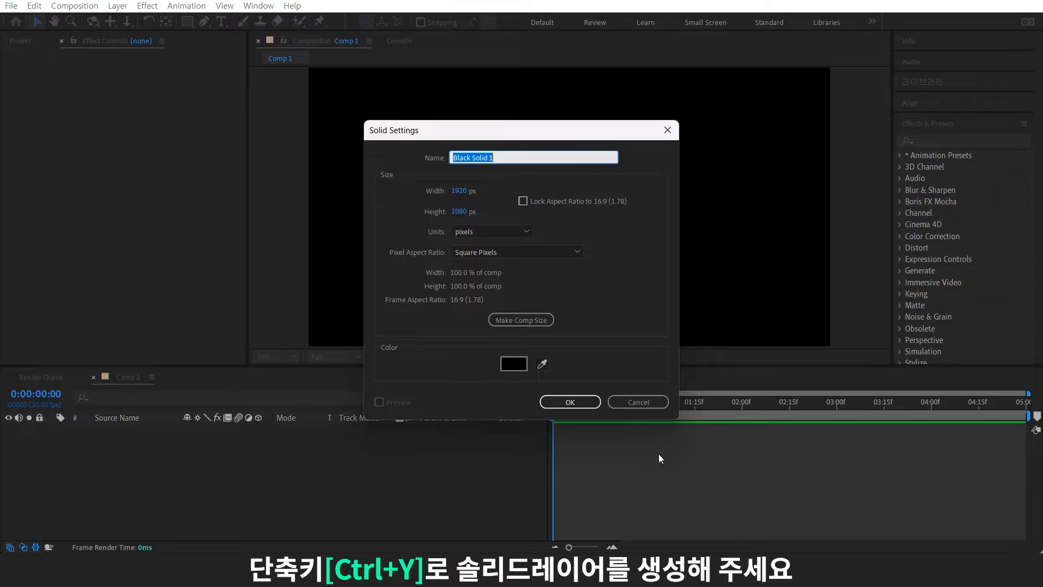
Create a 1920 × 1080 px black solid and apply the Fractal Noise effect to it.
{"action": "left_click", "coordinate": [586, 403]}
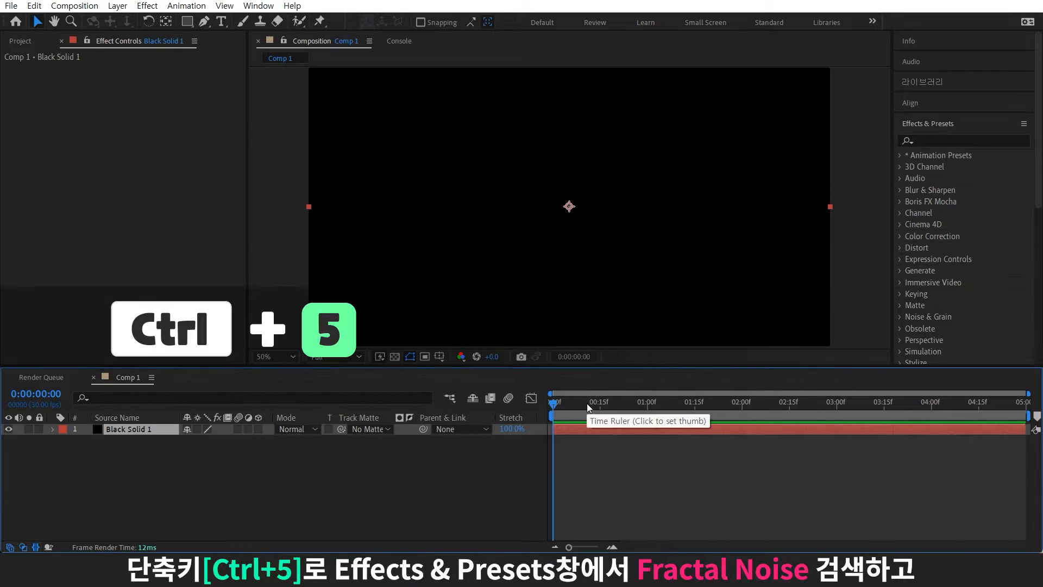
{"action": "left_click", "coordinate": [913, 155]}
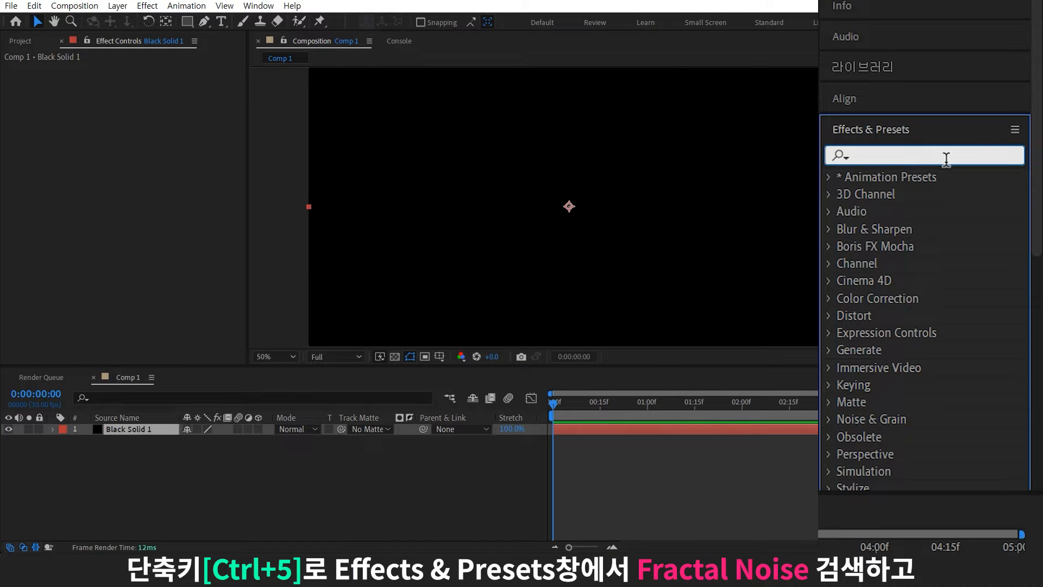
{"action": "type", "text": "fractal"}
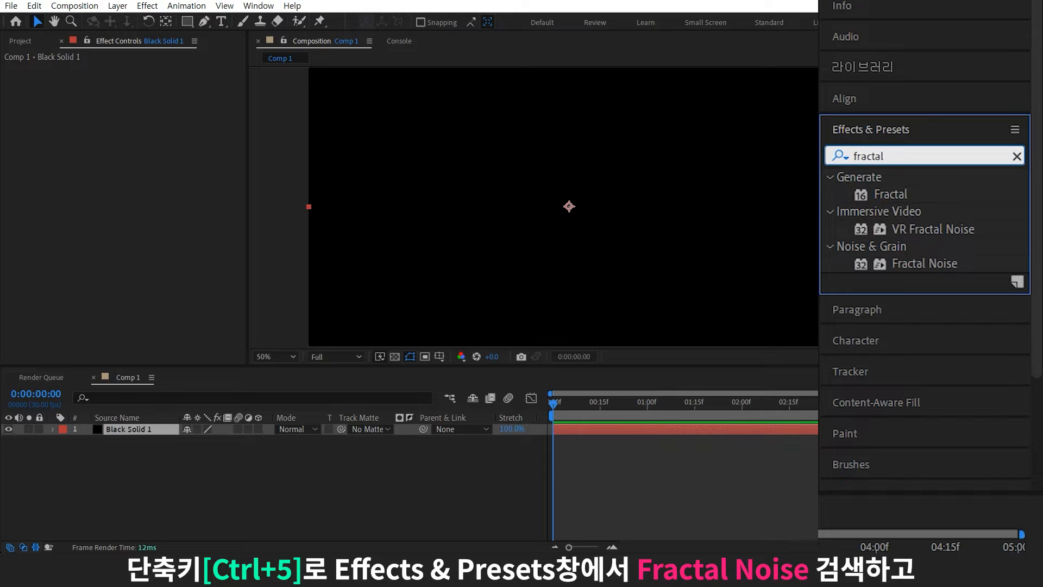
{"action": "left_click_drag", "start_coordinate": [902, 263], "coordinate": [180, 429]}
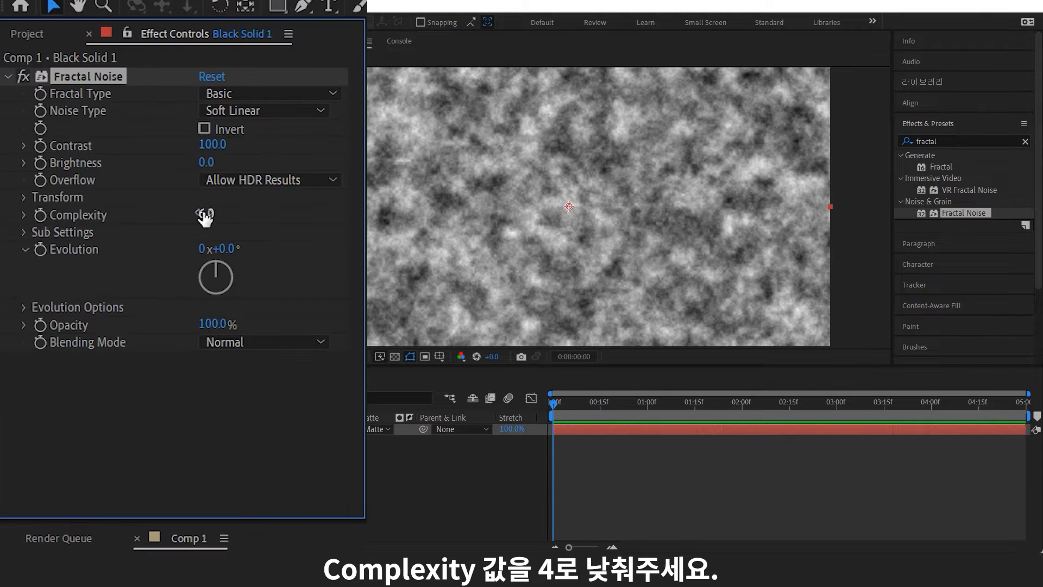
Set the Fractal Noise complexity to 4 and make the solid a 3D layer.
{"action": "left_click", "coordinate": [139, 161]}
{"action": "key", "text": "Return"}
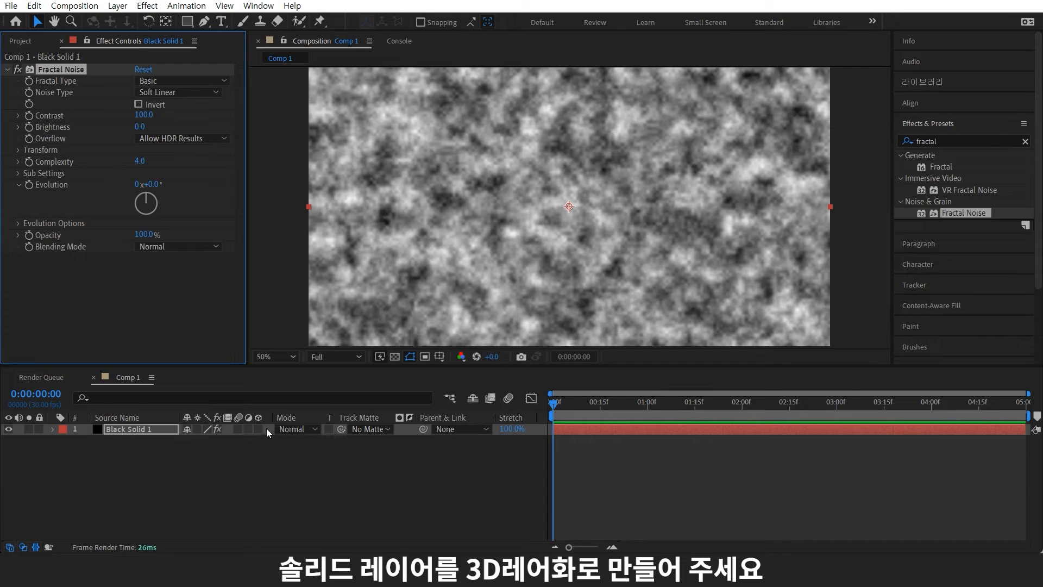
{"action": "left_click", "coordinate": [259, 429]}
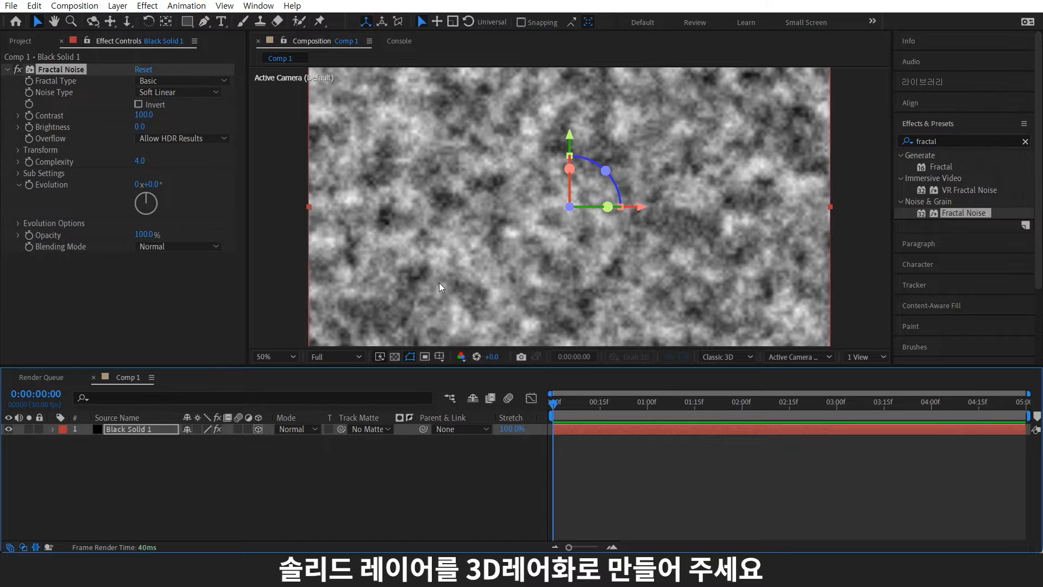
Tilt the noise solid by setting its X Rotation to -87°.
{"action": "key", "text": "comma"}
{"action": "key", "text": "r"}
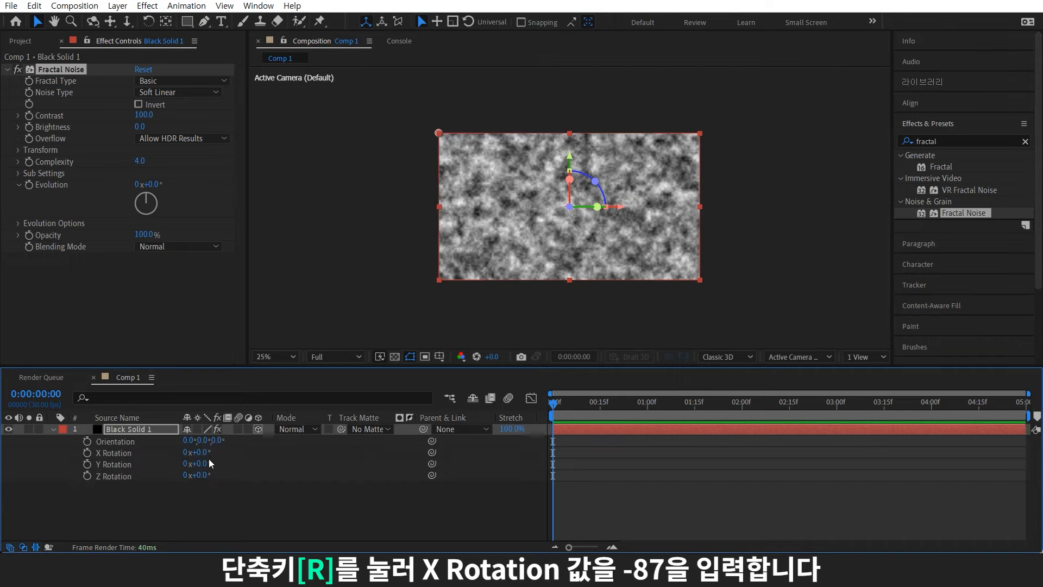
{"action": "left_click", "coordinate": [199, 452]}
{"action": "type", "text": "-87"}
{"action": "key", "text": "Return"}
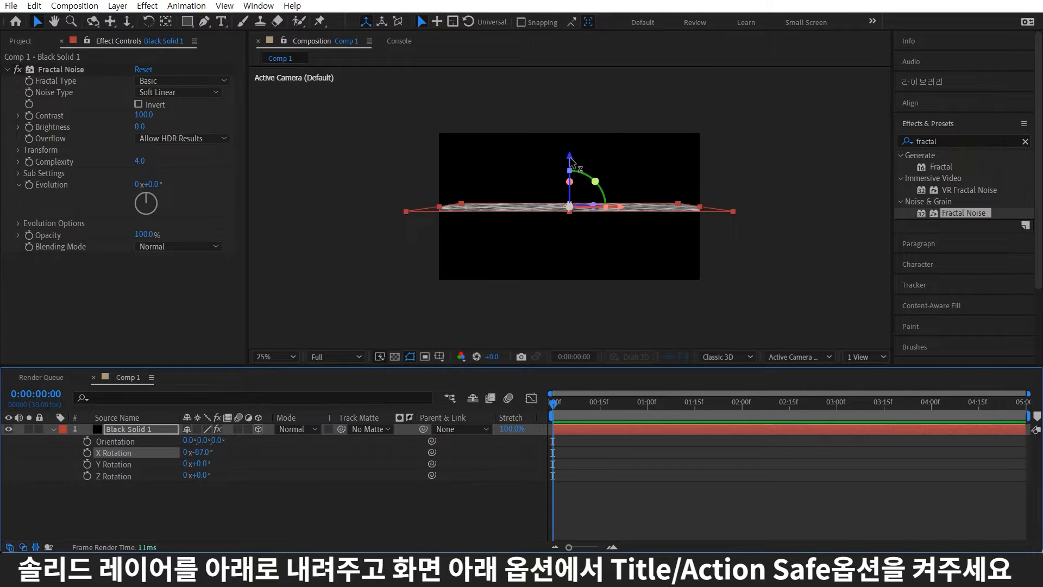
Move the tilted solid down below the center of the frame and turn on the Title/Action Safe guides.
{"action": "left_click_drag", "start_coordinate": [571, 159], "coordinate": [591, 197]}
{"action": "left_click", "coordinate": [442, 356]}
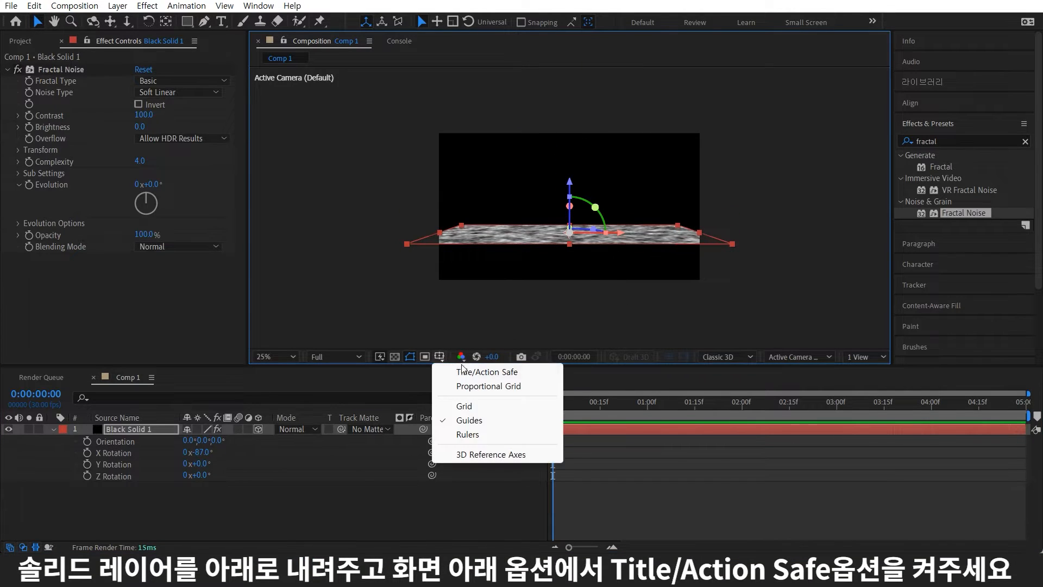
{"action": "left_click", "coordinate": [459, 368]}
Scale the noise solid to 350% and raise it so it fills the lower half up to the center line.
{"action": "scroll", "coordinate": [559, 239], "scroll_direction": "up", "scroll_amount": 4}
{"action": "key", "text": "s"}
{"action": "left_click_drag", "start_coordinate": [204, 441], "coordinate": [461, 435]}
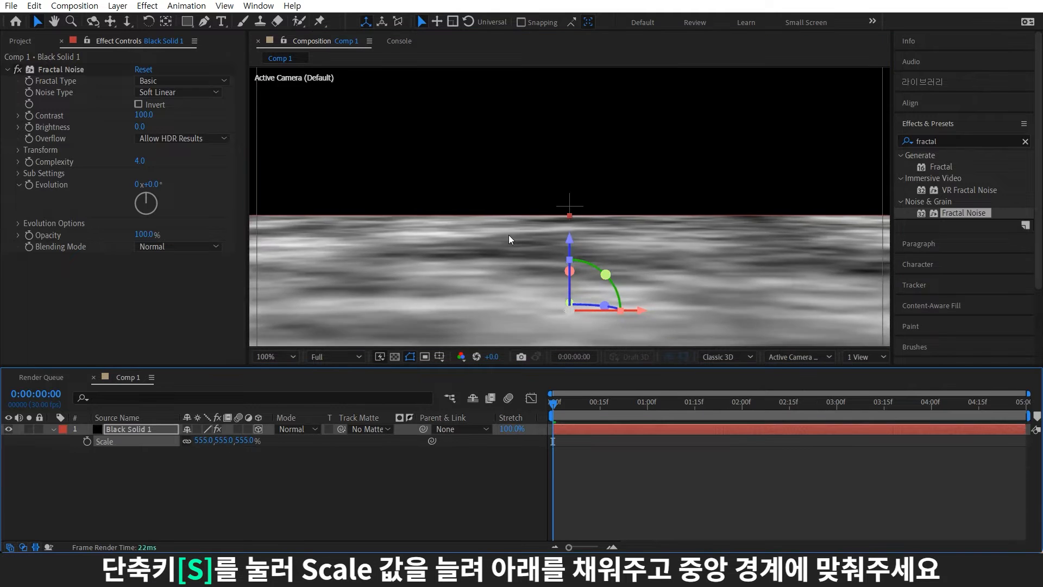
{"action": "scroll", "coordinate": [509, 235], "scroll_direction": "down", "scroll_amount": 3}
{"action": "left_click_drag", "start_coordinate": [228, 441], "coordinate": [93, 490]}
{"action": "scroll", "coordinate": [580, 246], "scroll_direction": "up", "scroll_amount": 3}
{"action": "scroll", "coordinate": [575, 210], "scroll_direction": "down", "scroll_amount": 3}
{"action": "scroll", "coordinate": [575, 210], "scroll_direction": "up", "scroll_amount": 3}
{"action": "left_click_drag", "start_coordinate": [570, 239], "coordinate": [571, 187]}
{"action": "scroll", "coordinate": [589, 210], "scroll_direction": "down", "scroll_amount": 3}
{"action": "scroll", "coordinate": [589, 210], "scroll_direction": "up", "scroll_amount": 3}
{"action": "left_click_drag", "start_coordinate": [250, 441], "coordinate": [269, 442]}
{"action": "scroll", "coordinate": [628, 276], "scroll_direction": "down", "scroll_amount": 3}
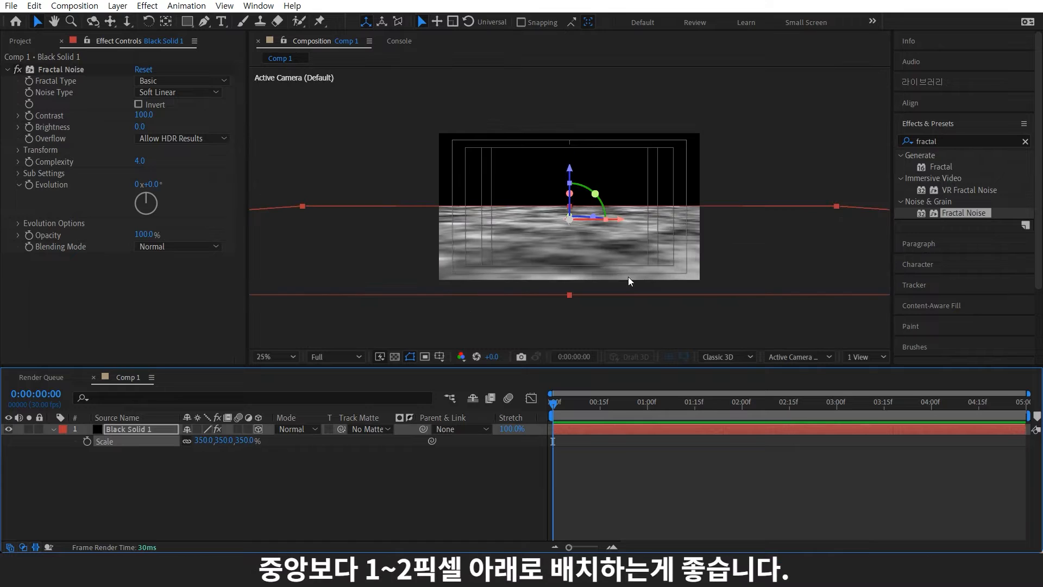
Nudge the noise solid down slightly so its far edge sits just below the center of the frame.
{"action": "scroll", "coordinate": [628, 276], "scroll_direction": "up", "scroll_amount": 3}
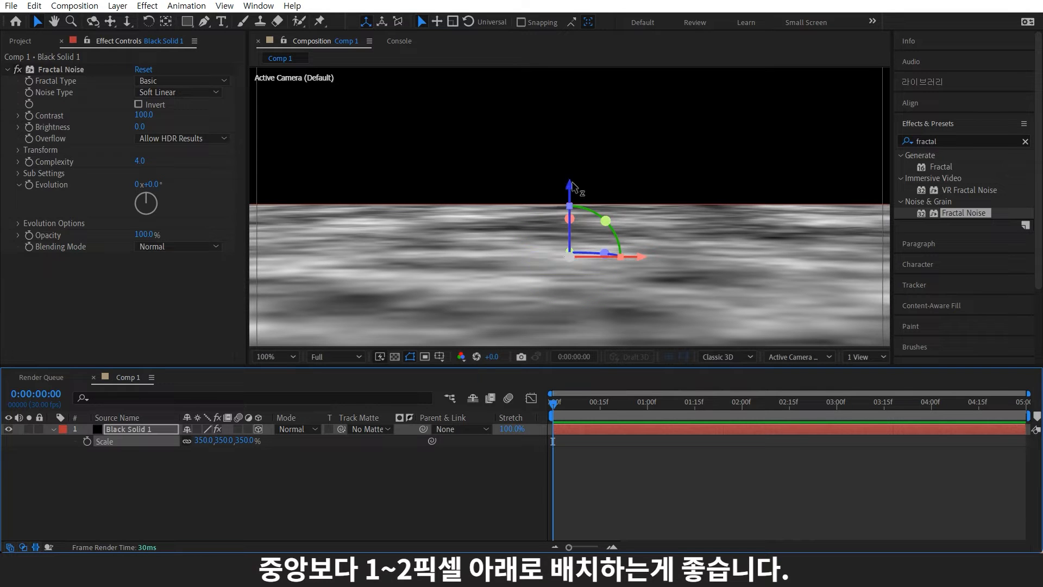
{"action": "left_click_drag", "start_coordinate": [572, 187], "coordinate": [580, 192]}
{"action": "left_click_drag", "start_coordinate": [580, 192], "coordinate": [580, 191]}
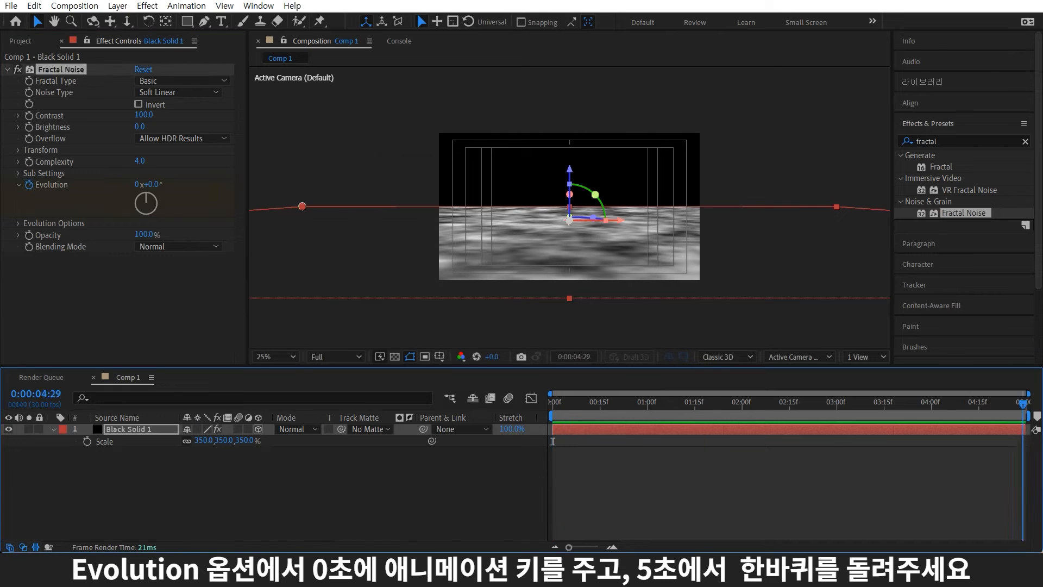
Set the noise's Evolution to one full revolution at 0:00:04:29 and return to the start of the timeline.
{"action": "left_click", "coordinate": [137, 185]}
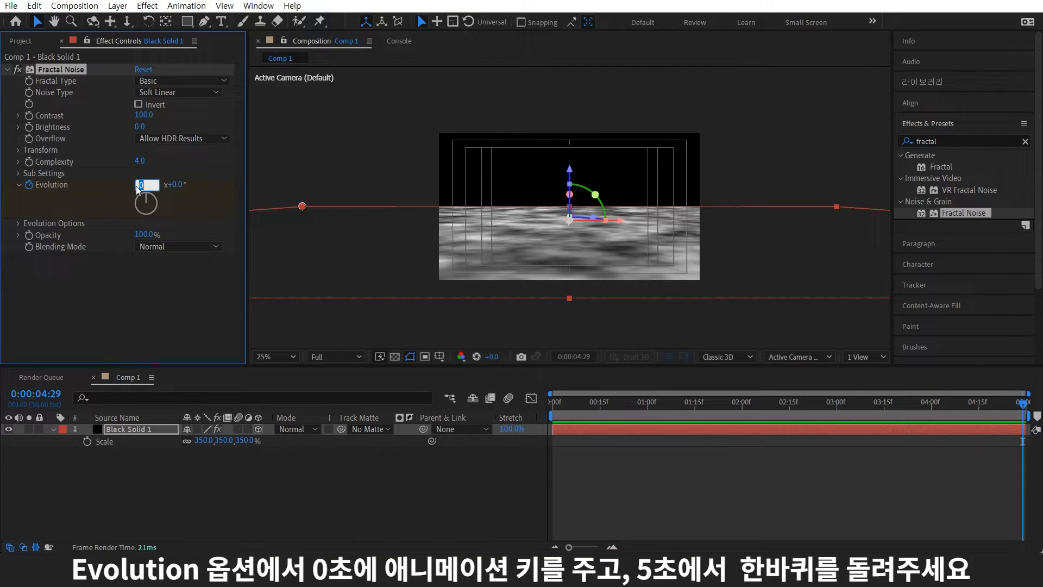
{"action": "left_click", "coordinate": [284, 508]}
{"action": "left_click_drag", "start_coordinate": [1020, 407], "coordinate": [546, 414]}
Pre-compose the black solid as "noise", moving all attributes into the new composition.
{"action": "left_click", "coordinate": [159, 431]}
{"action": "key", "text": "ctrl+shift+c"}
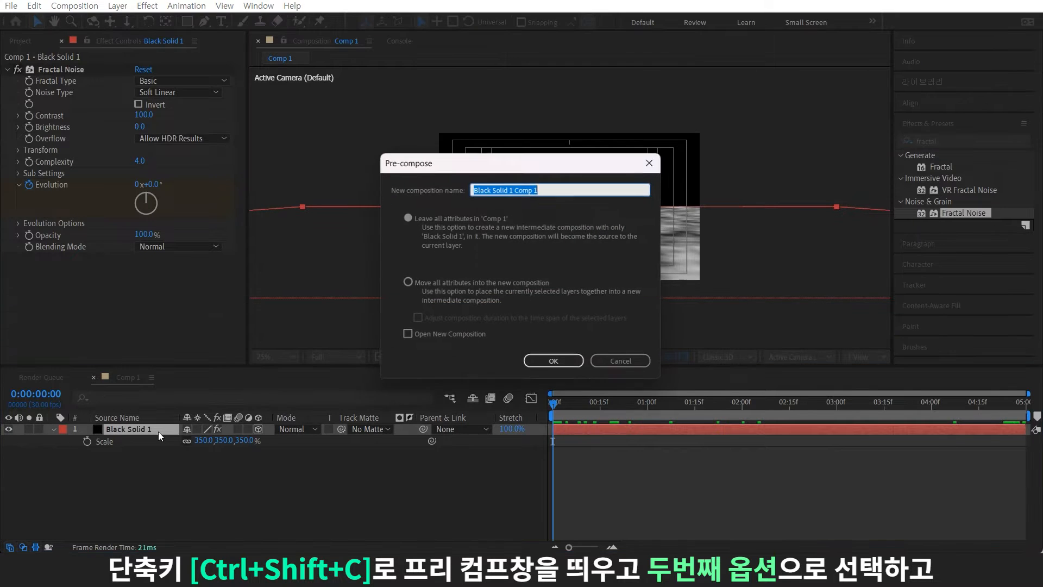
{"action": "left_click", "coordinate": [474, 287]}
{"action": "left_click", "coordinate": [555, 189]}
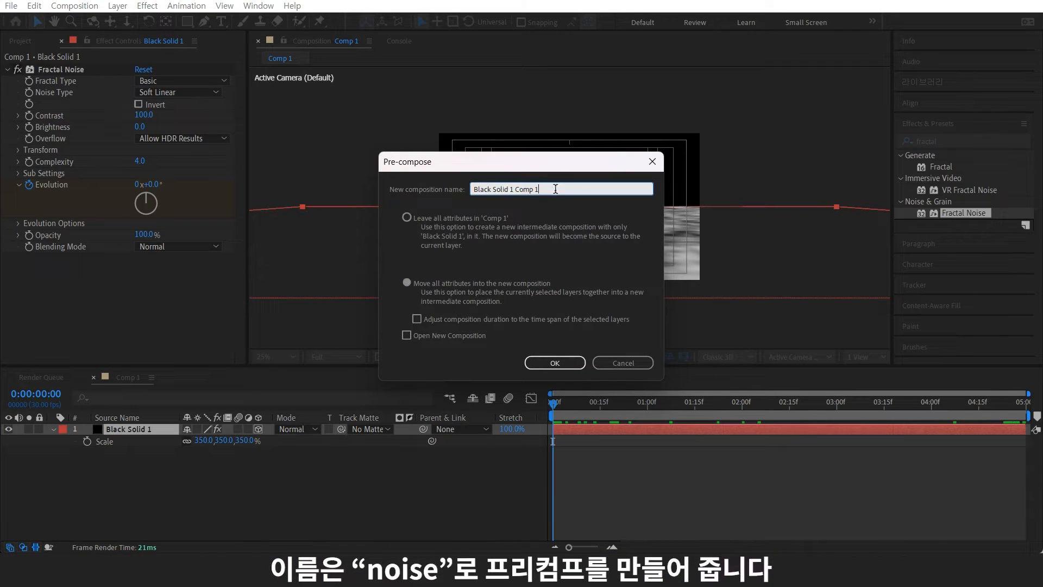
{"action": "key", "text": "BackSpace"}
{"action": "key", "text": "BackSpace"}
{"action": "key", "text": "BackSpace"}
{"action": "key", "text": "BackSpace"}
{"action": "key", "text": "BackSpace"}
{"action": "key", "text": "BackSpace"}
{"action": "key", "text": "BackSpace"}
{"action": "key", "text": "BackSpace"}
{"action": "key", "text": "BackSpace"}
{"action": "key", "text": "BackSpace"}
{"action": "key", "text": "BackSpace"}
{"action": "key", "text": "BackSpace"}
{"action": "key", "text": "BackSpace"}
{"action": "key", "text": "BackSpace"}
{"action": "key", "text": "BackSpace"}
{"action": "key", "text": "BackSpace"}
{"action": "key", "text": "BackSpace"}
{"action": "key", "text": "BackSpace"}
{"action": "key", "text": "BackSpace"}
{"action": "key", "text": "BackSpace"}
{"action": "type", "text": "noise"}
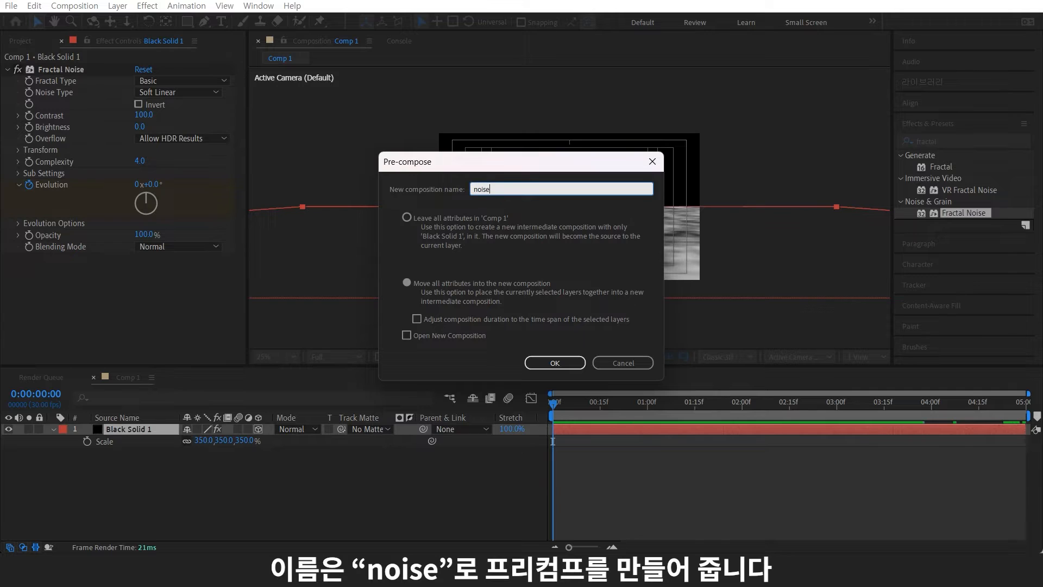
{"action": "left_click", "coordinate": [538, 363]}
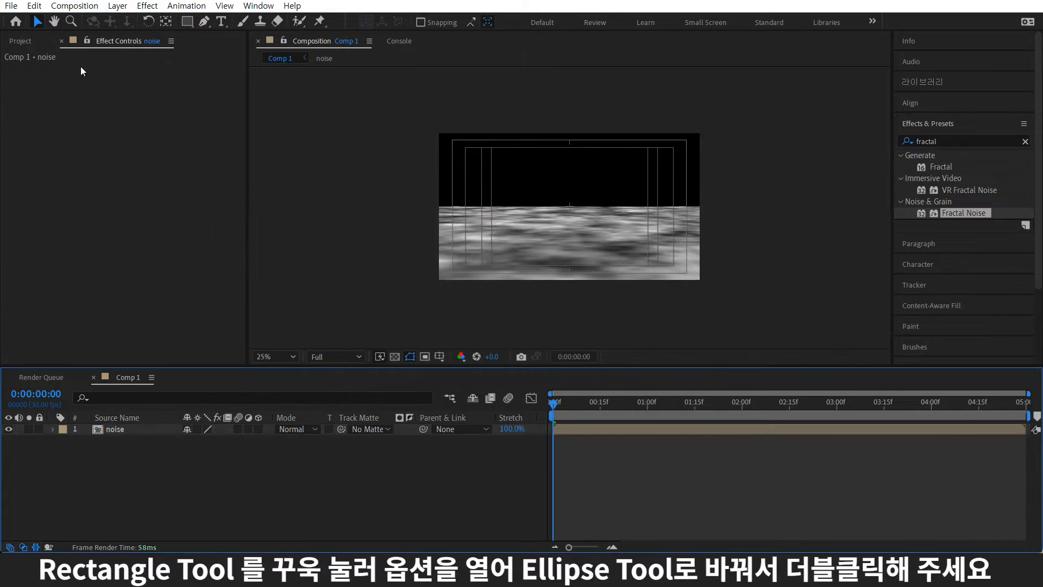
Add a frame-filling ellipse shape layer, unlink the ellipse path's size proportions and set the size to 300, 300.
{"action": "left_click_drag", "start_coordinate": [191, 28], "coordinate": [214, 55]}
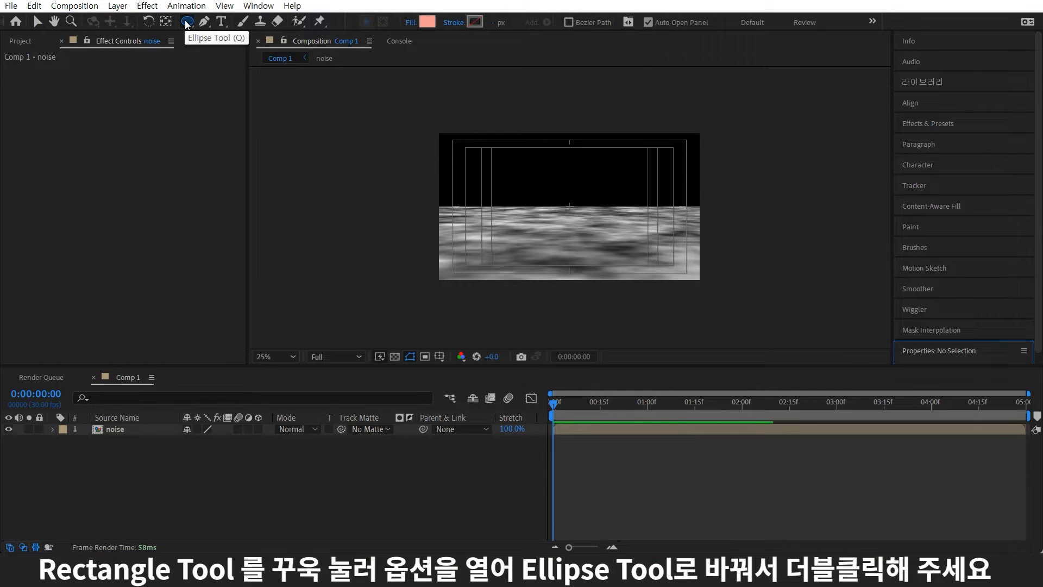
{"action": "double_click", "coordinate": [187, 22]}
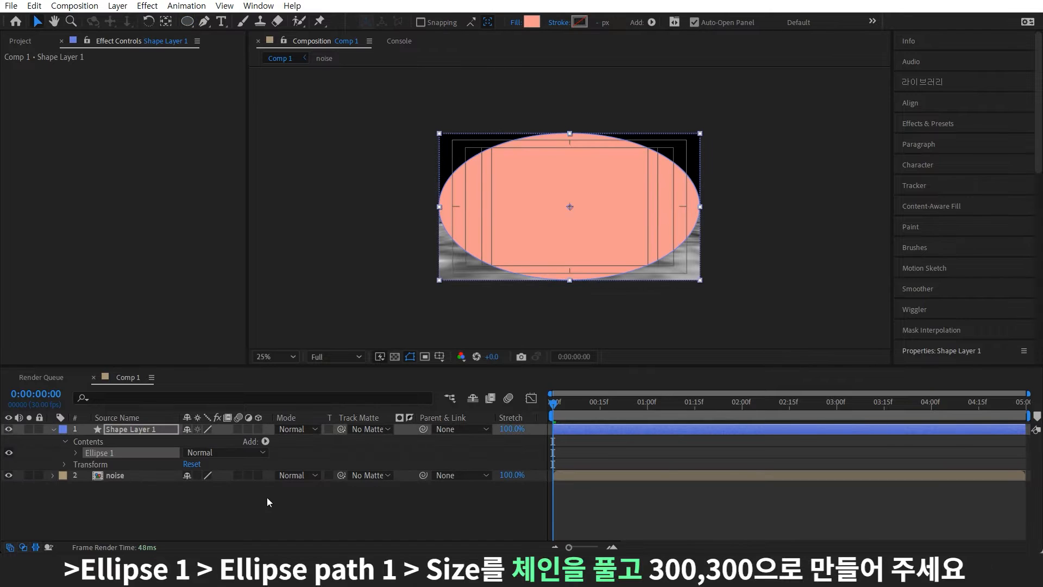
{"action": "left_click", "coordinate": [76, 452]}
{"action": "left_click", "coordinate": [89, 464]}
{"action": "left_click", "coordinate": [186, 475]}
{"action": "left_click", "coordinate": [205, 475]}
{"action": "type", "text": "300"}
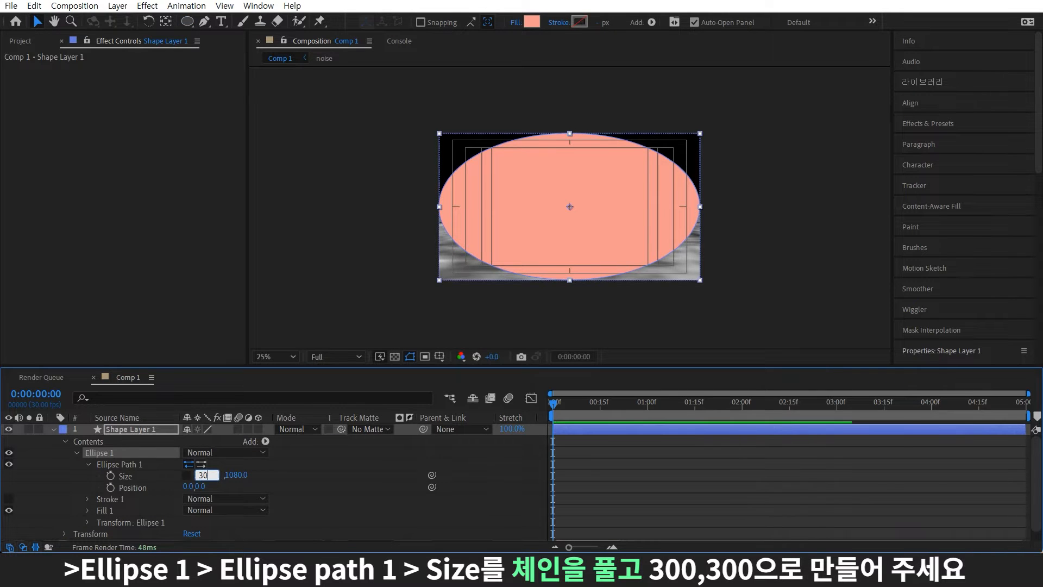
{"action": "key", "text": "Tab"}
{"action": "type", "text": "300"}
{"action": "key", "text": "Return"}
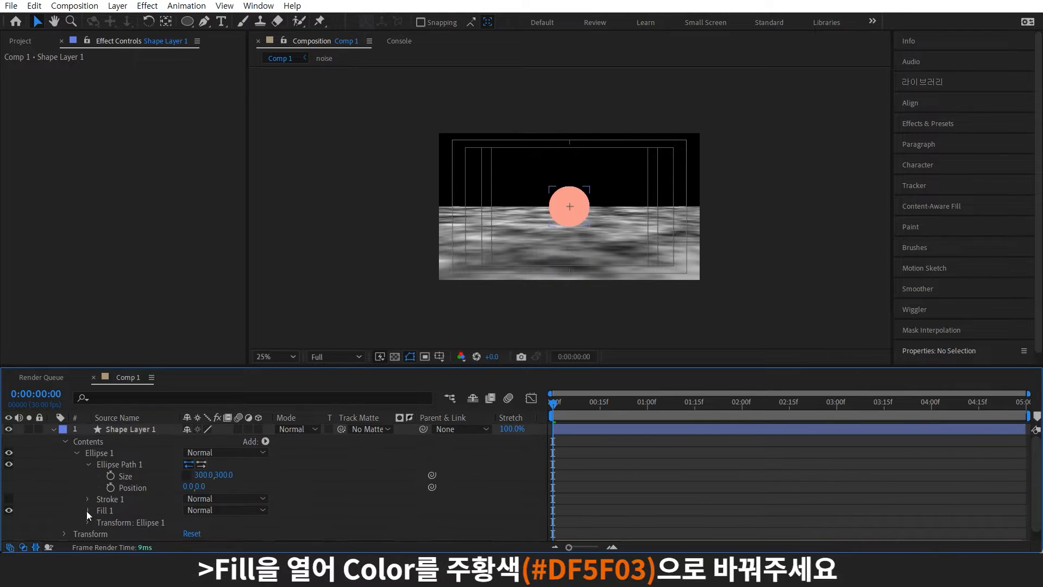
Change the fill color of the circle to a saturated orange.
{"action": "left_click", "coordinate": [87, 510]}
{"action": "left_click", "coordinate": [190, 523]}
{"action": "left_click", "coordinate": [247, 326]}
{"action": "left_click_drag", "start_coordinate": [226, 174], "coordinate": [230, 180]}
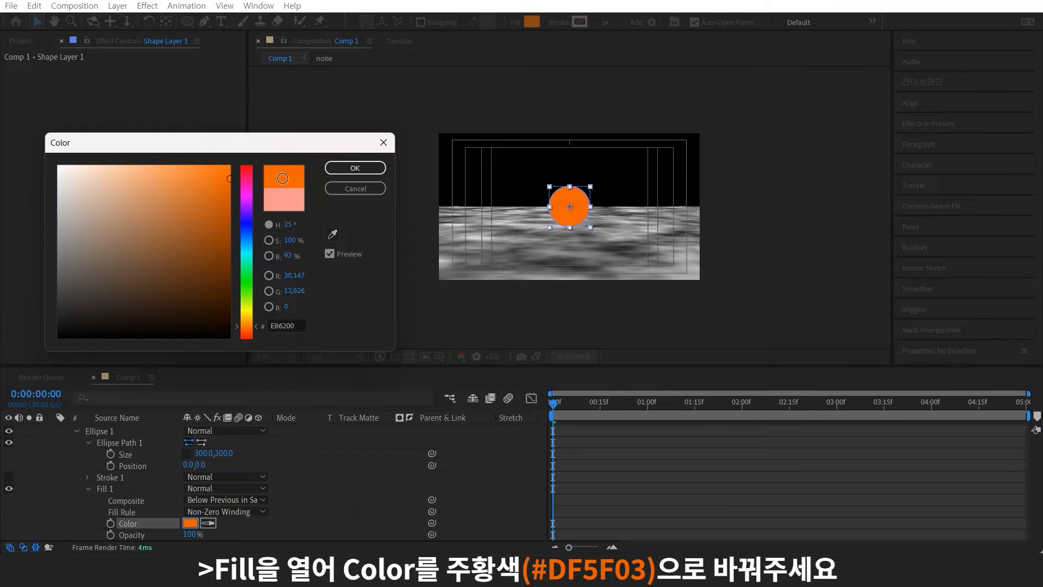
{"action": "left_click_drag", "start_coordinate": [248, 329], "coordinate": [255, 327]}
{"action": "left_click", "coordinate": [227, 186]}
{"action": "left_click", "coordinate": [343, 170]}
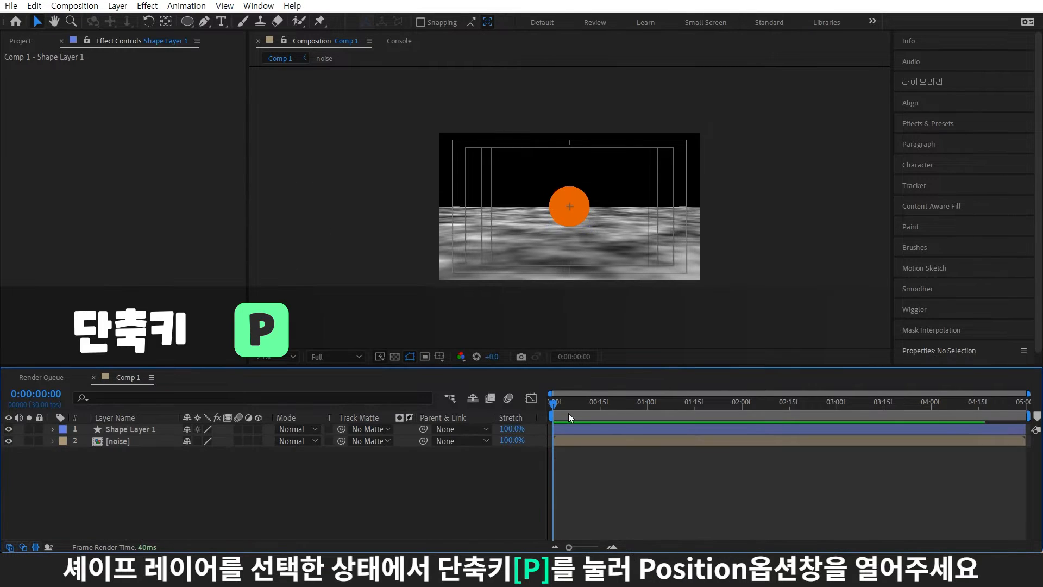
Move the circle straight down to position 960, 571 and set a Position keyframe at 0:00:00:00.
{"action": "key", "text": "p"}
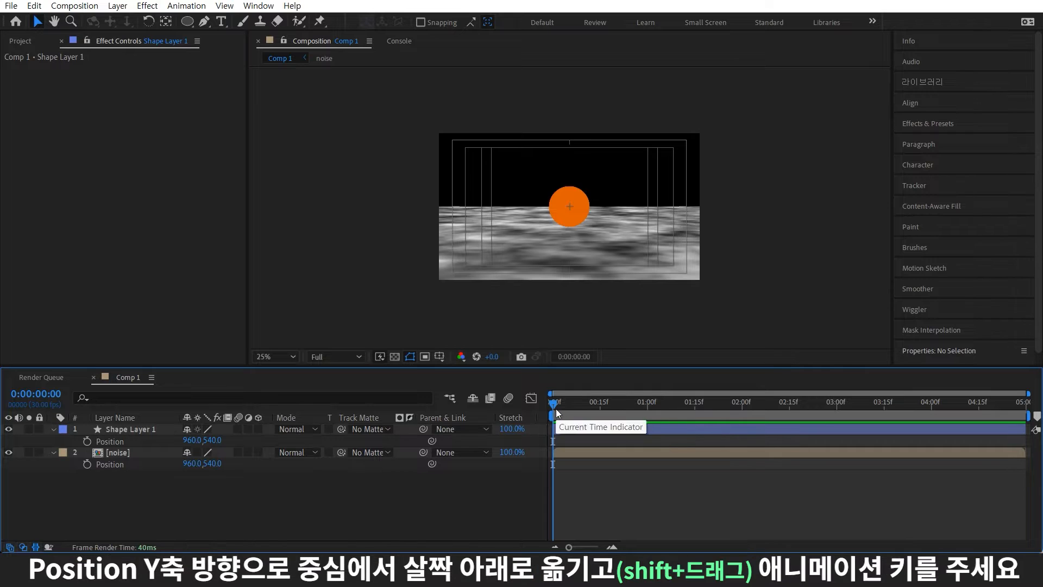
{"action": "key", "text": "slash"}
{"action": "left_click_drag", "start_coordinate": [578, 217], "coordinate": [586, 233]}
{"action": "left_click", "coordinate": [87, 441]}
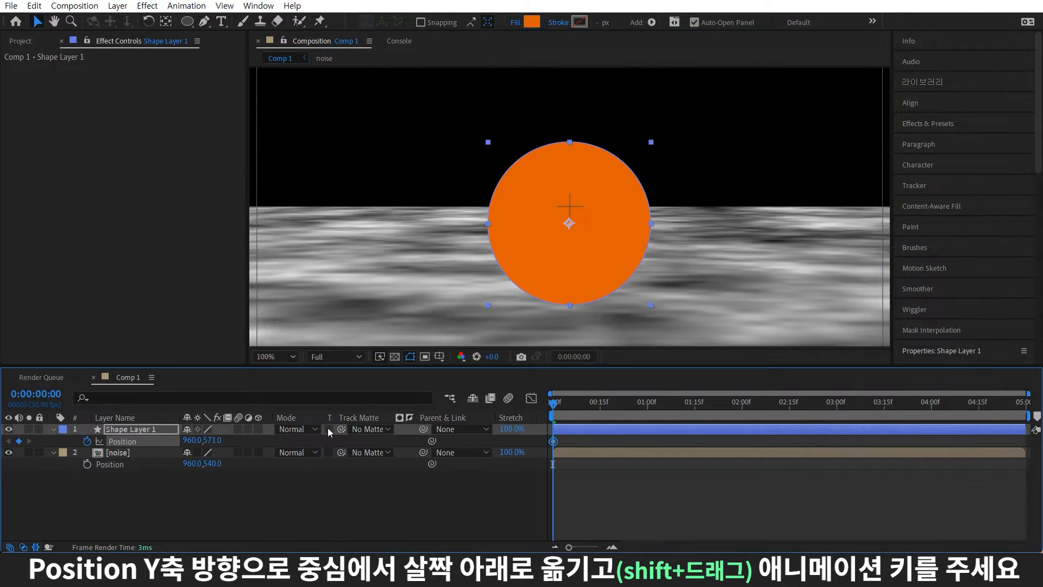
Keyframe the circle at a higher position at the end of the timeline, then go back to the first frame.
{"action": "left_click_drag", "start_coordinate": [553, 402], "coordinate": [1022, 403]}
{"action": "left_click_drag", "start_coordinate": [530, 248], "coordinate": [559, 191]}
{"action": "left_click_drag", "start_coordinate": [1022, 405], "coordinate": [731, 445]}
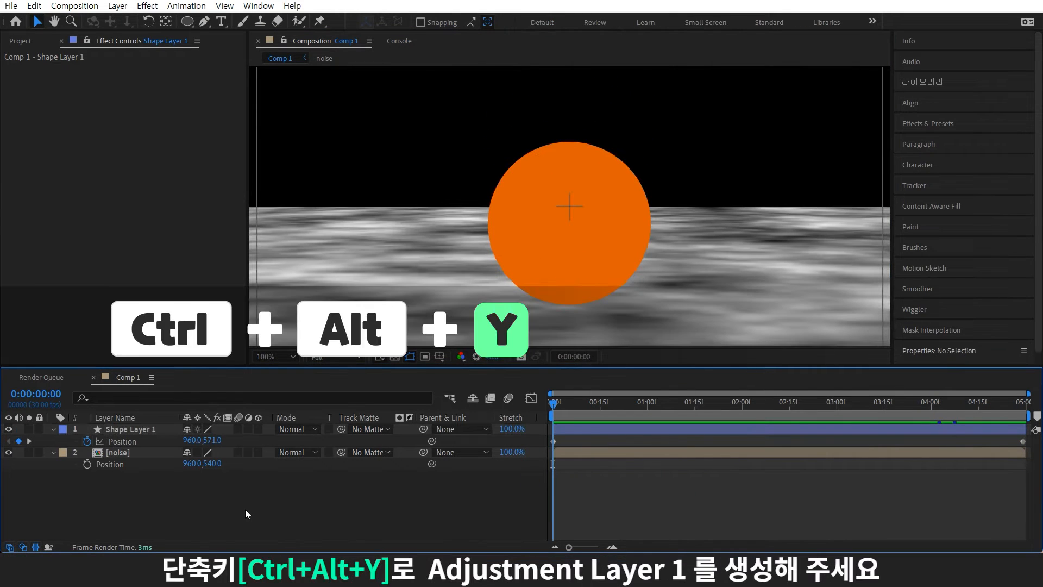
Add an adjustment layer above the circle and apply the Mirror effect to it.
{"action": "key", "text": "ctrl+alt+y"}
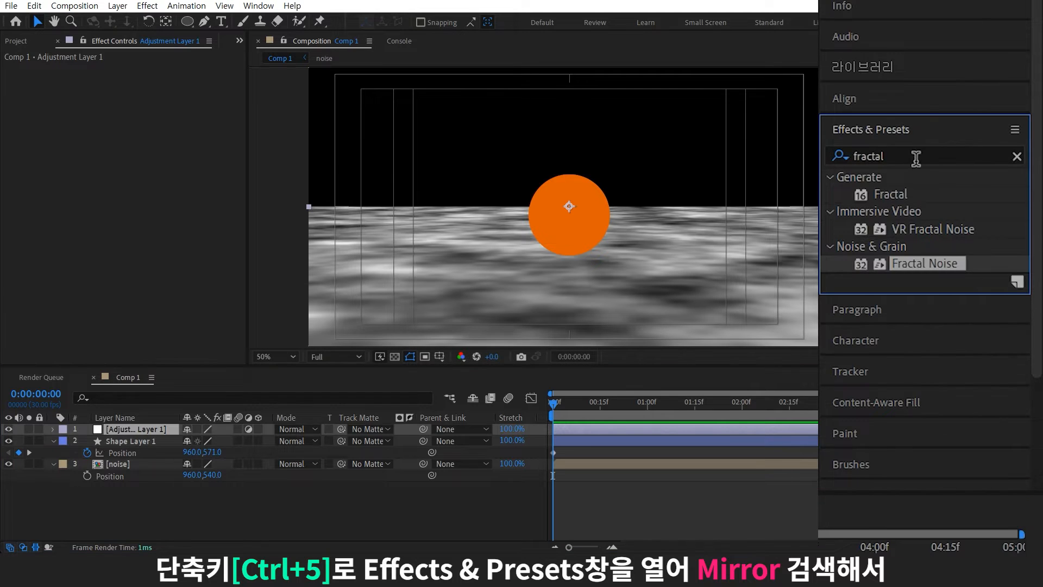
{"action": "double_click", "coordinate": [916, 158]}
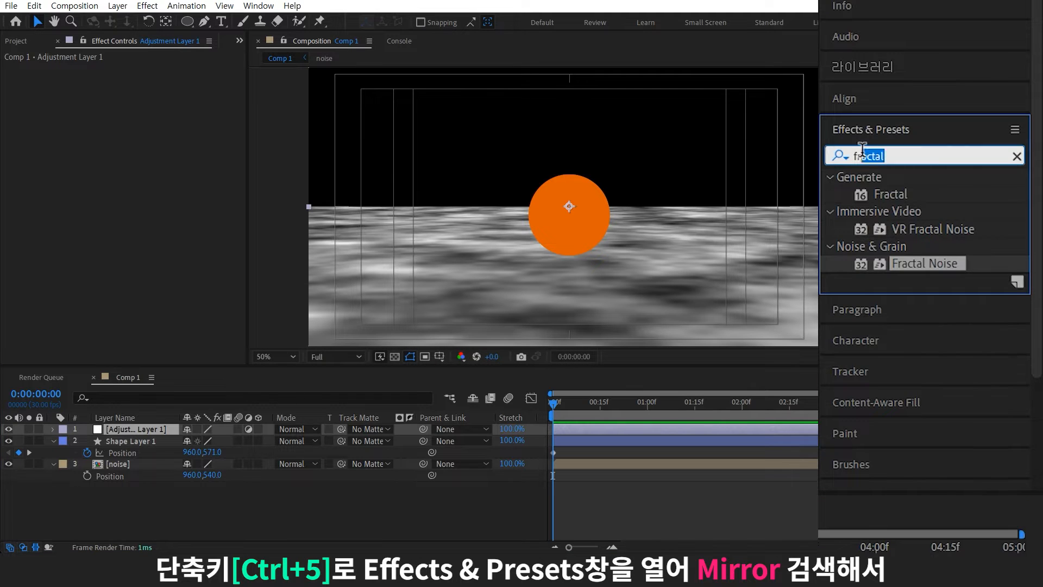
{"action": "type", "text": "mirro"}
{"action": "left_click_drag", "start_coordinate": [940, 167], "coordinate": [154, 431]}
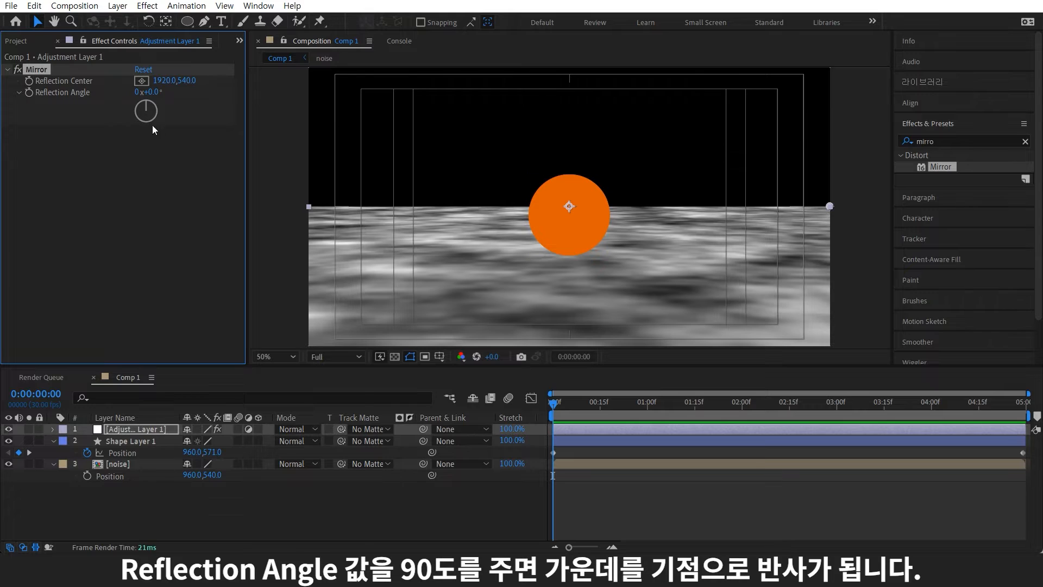
Set the Mirror effect's Reflection Angle to 90° and its Reflection Center to 1920, 539.
{"action": "left_click_drag", "start_coordinate": [155, 107], "coordinate": [163, 108]}
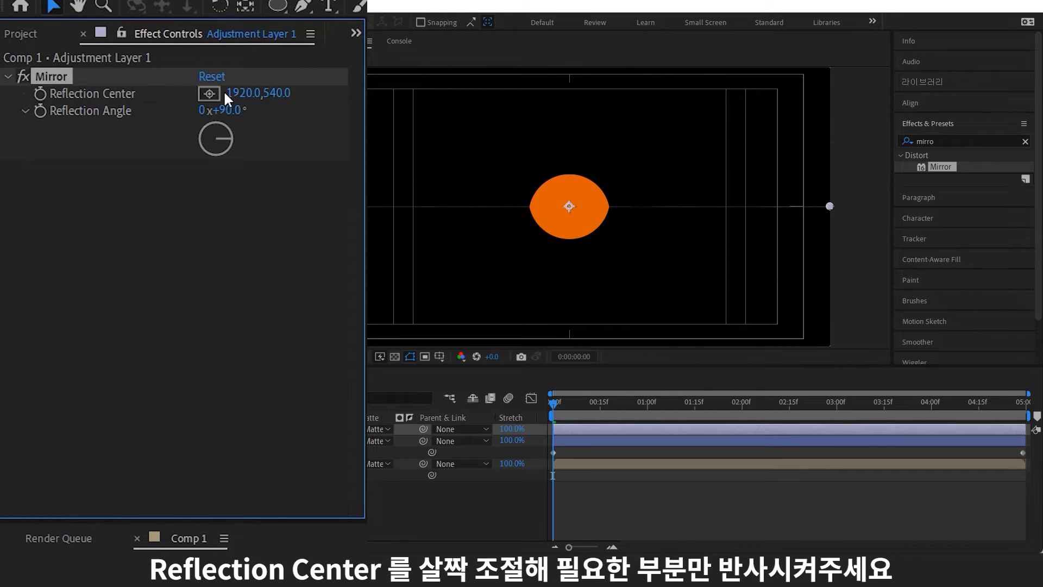
{"action": "mouse_move", "coordinate": [279, 98]}
{"action": "left_mouse_down"}
{"action": "mouse_move", "coordinate": [287, 101]}
{"action": "mouse_move", "coordinate": [284, 88]}
{"action": "left_mouse_up"}
{"action": "left_click", "coordinate": [287, 98]}
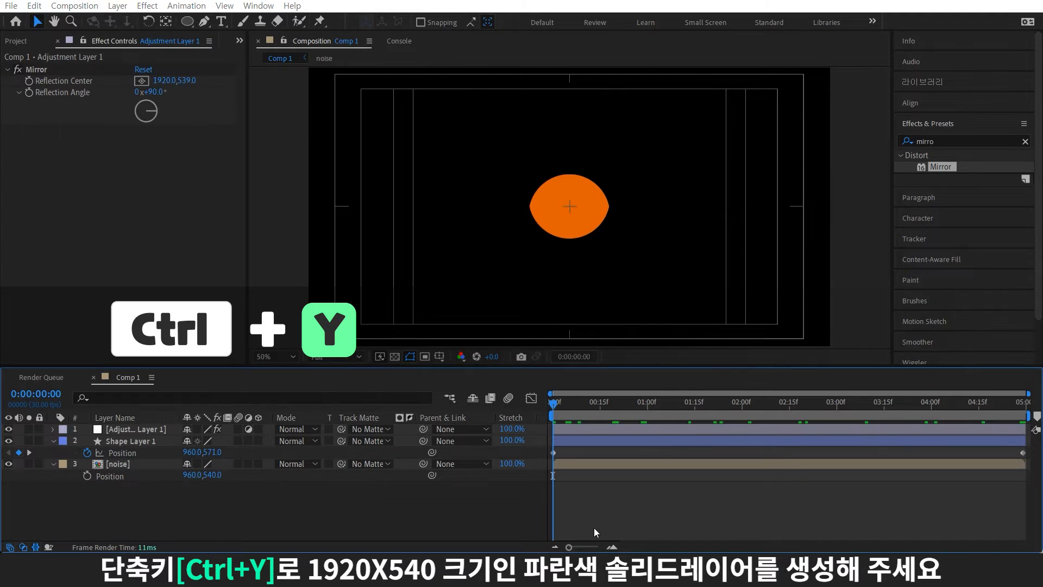
Create a blue solid layer 1920 px wide and 540 px high.
{"action": "key", "text": "ctrl+y"}
{"action": "double_click", "coordinate": [472, 212]}
{"action": "type", "text": "540"}
{"action": "left_click", "coordinate": [604, 308]}
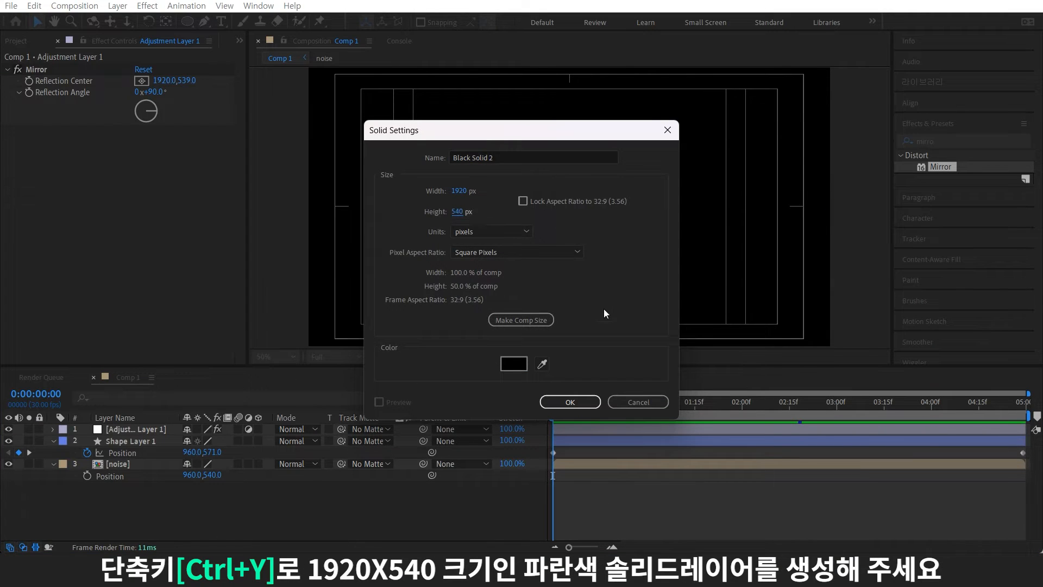
{"action": "left_click", "coordinate": [510, 364]}
{"action": "left_click", "coordinate": [247, 228]}
{"action": "left_click_drag", "start_coordinate": [214, 202], "coordinate": [483, 189]}
{"action": "left_click", "coordinate": [372, 169]}
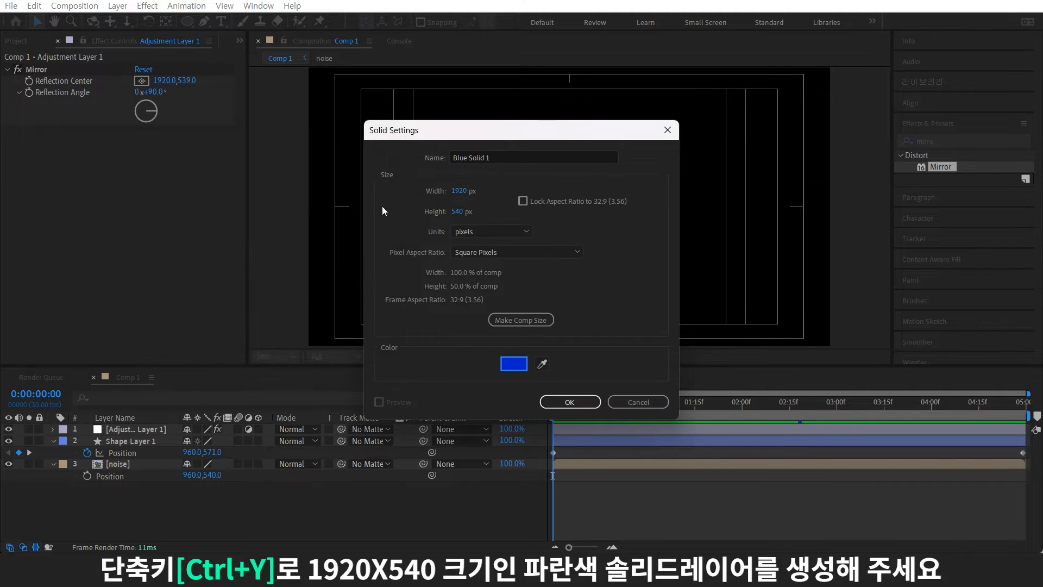
{"action": "left_click", "coordinate": [569, 402]}
Align the blue solid to the bottom edge of the composition and apply the Displacement Map effect to it.
{"action": "left_click", "coordinate": [902, 103]}
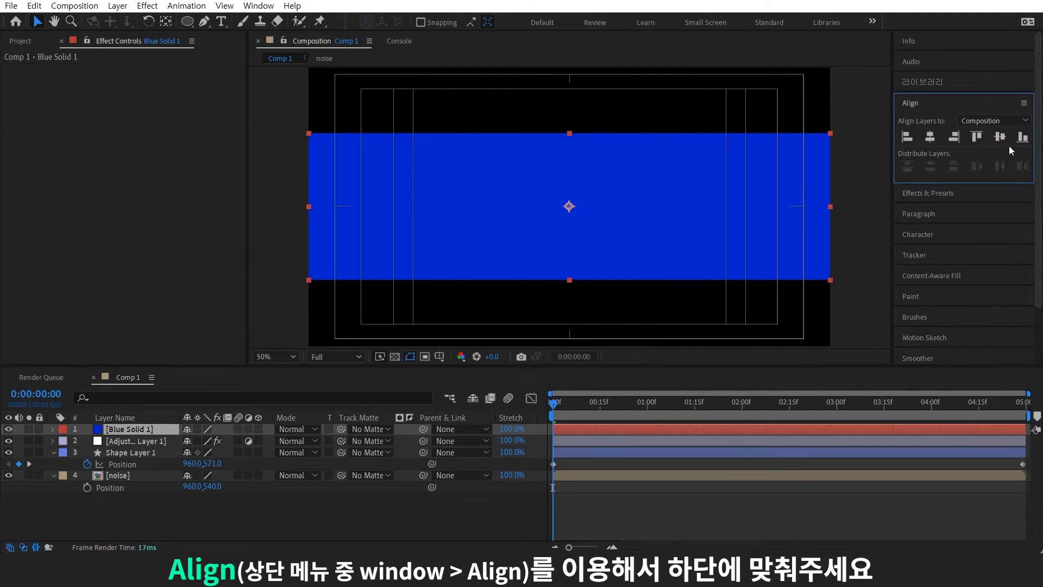
{"action": "left_click", "coordinate": [1020, 138]}
{"action": "key", "text": "ctrl+5"}
{"action": "type", "text": "mirro"}
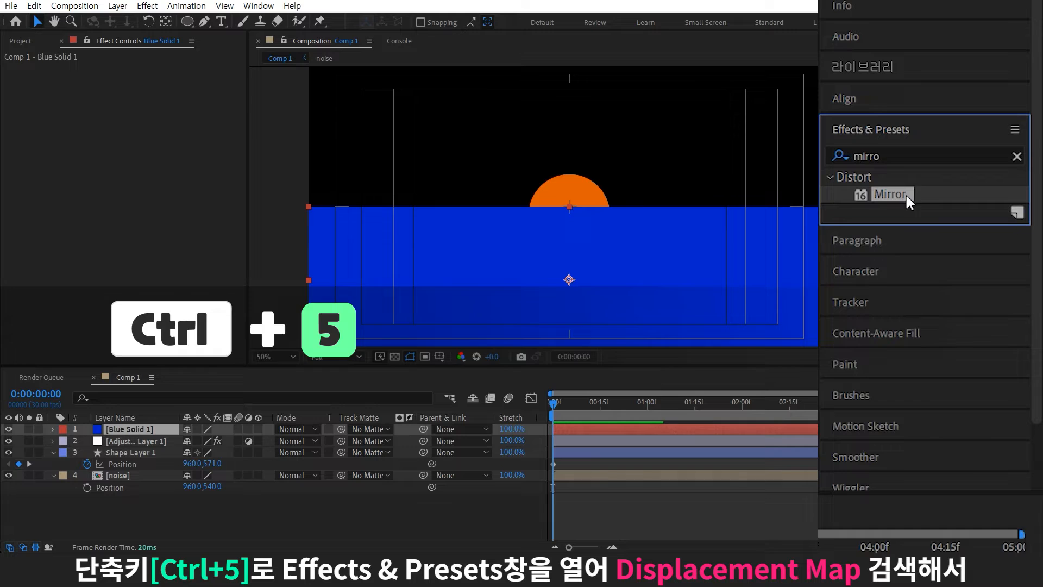
{"action": "double_click", "coordinate": [907, 150]}
{"action": "type", "text": "dis"}
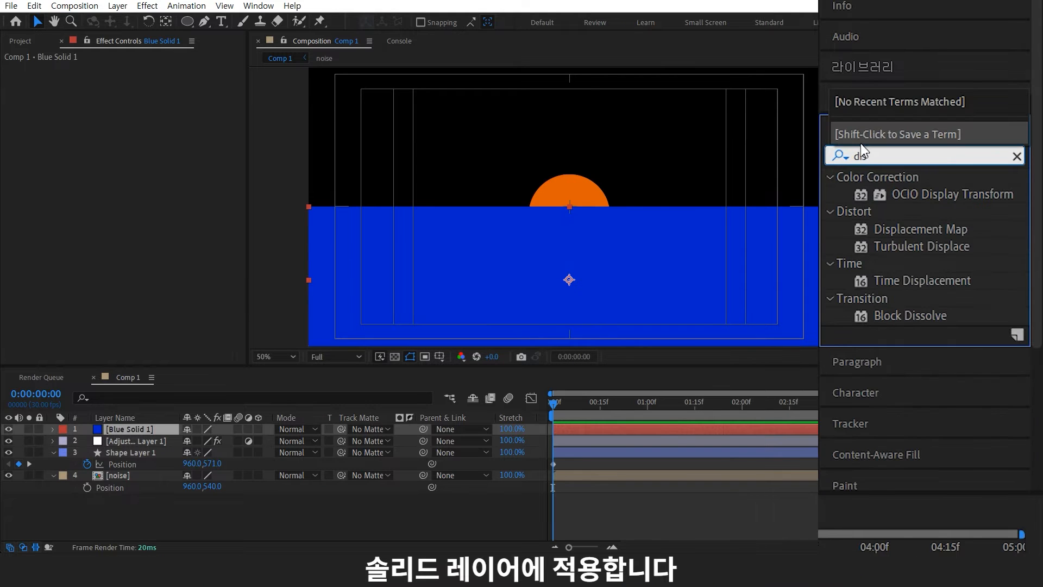
{"action": "left_click_drag", "start_coordinate": [920, 228], "coordinate": [159, 429]}
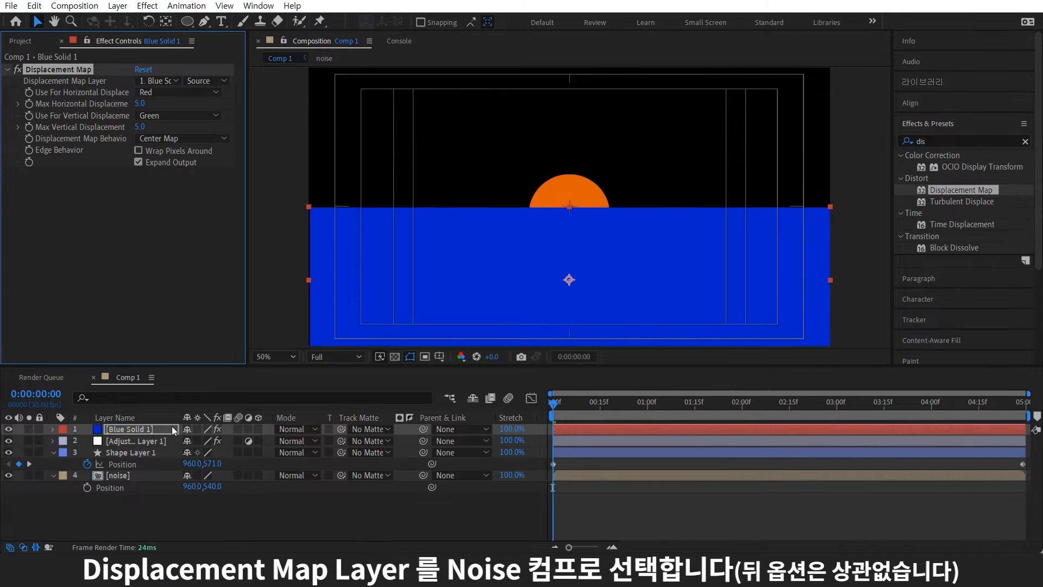
Set the Displacement Map Layer to noise and turn the blue solid into an adjustment layer.
{"action": "left_click", "coordinate": [224, 90]}
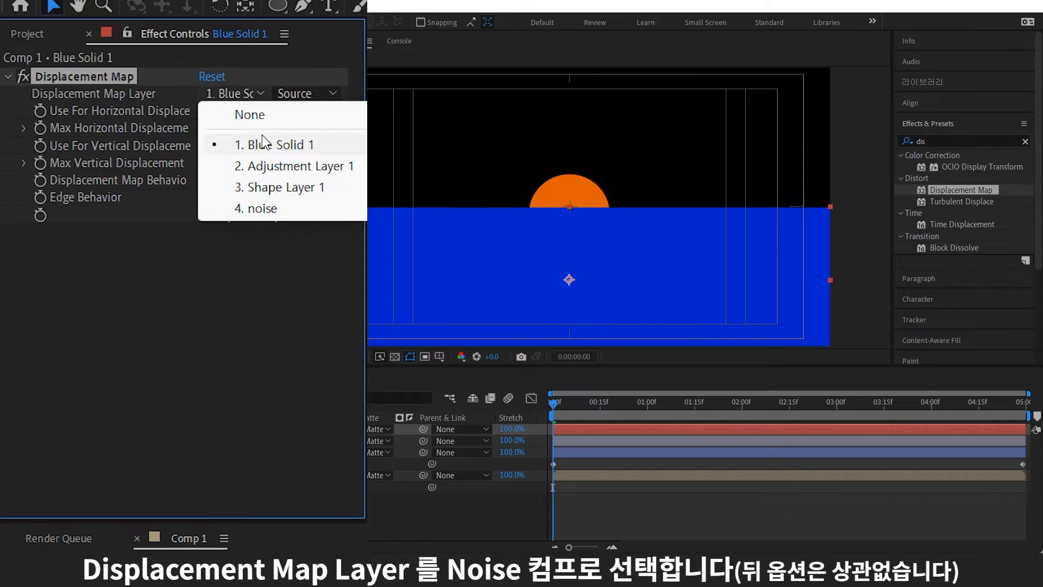
{"action": "left_click", "coordinate": [305, 215]}
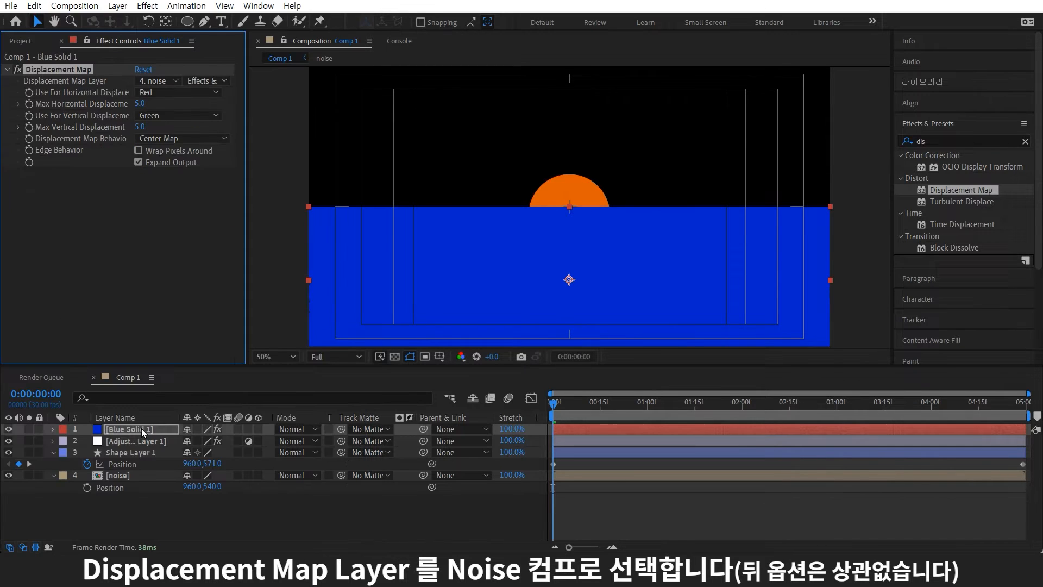
{"action": "left_click", "coordinate": [249, 429]}
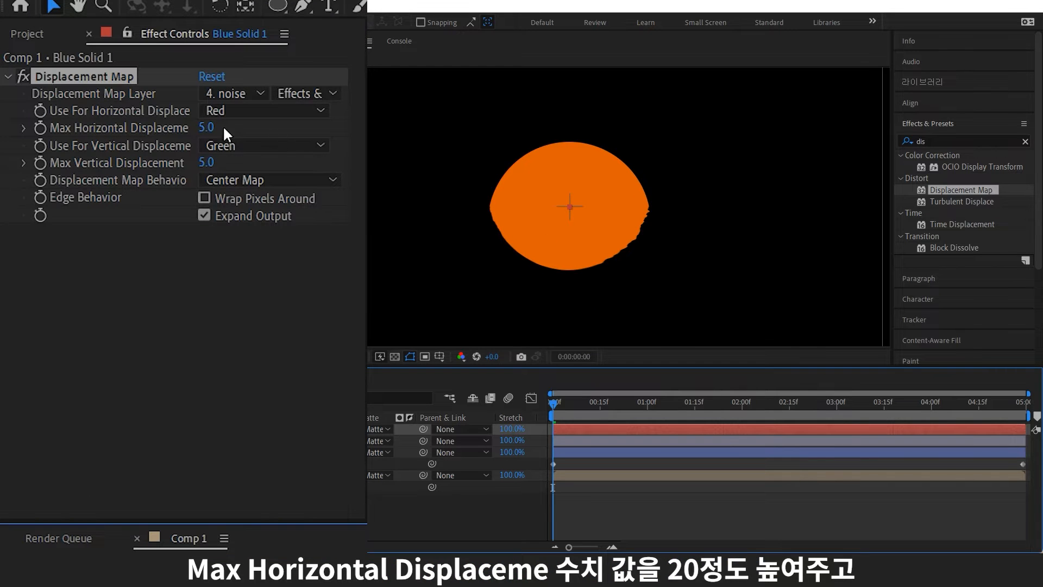
Set the Displacement Map's Max Horizontal Displacement to 20 and its Max Vertical Displacement to 400.
{"action": "left_click", "coordinate": [203, 124]}
{"action": "left_click_drag", "start_coordinate": [206, 127], "coordinate": [383, 107]}
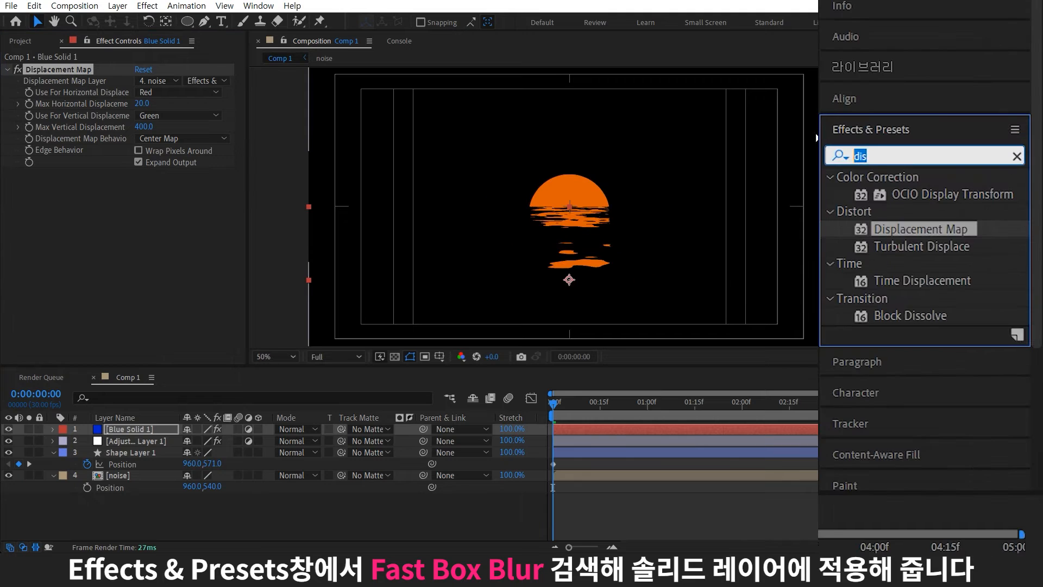
Apply Fast Box Blur to the blue solid with Horizontal blur dimensions and a Blur Radius of 15.
{"action": "type", "text": "f"}
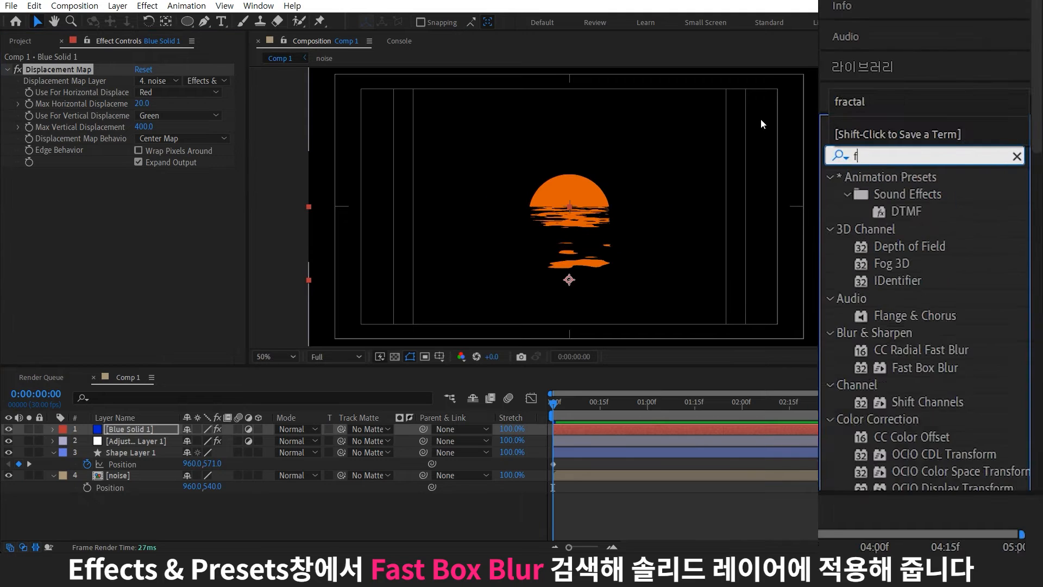
{"action": "type", "text": "ast"}
{"action": "left_click_drag", "start_coordinate": [924, 212], "coordinate": [186, 243]}
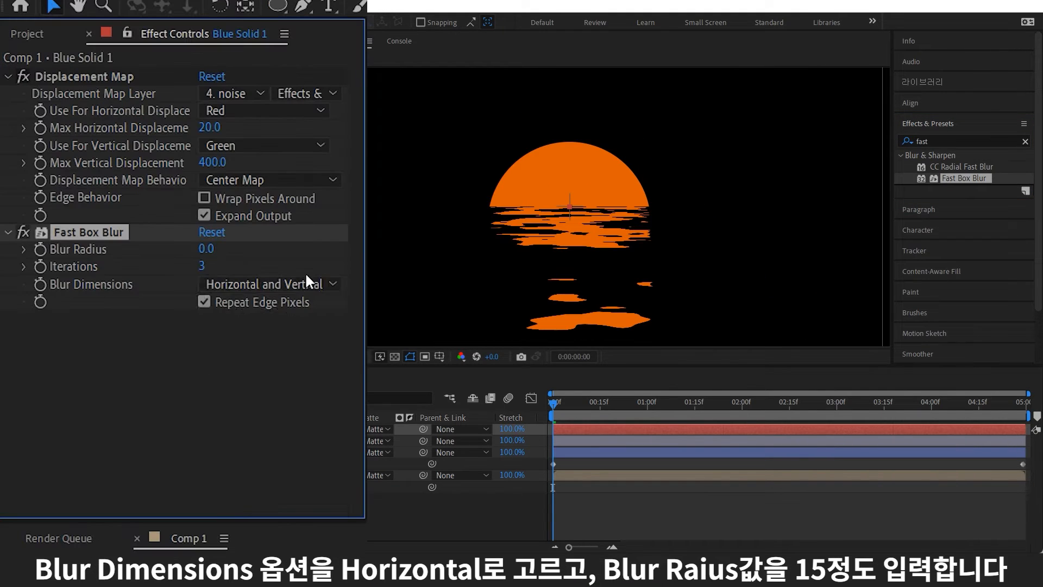
{"action": "left_click", "coordinate": [307, 280]}
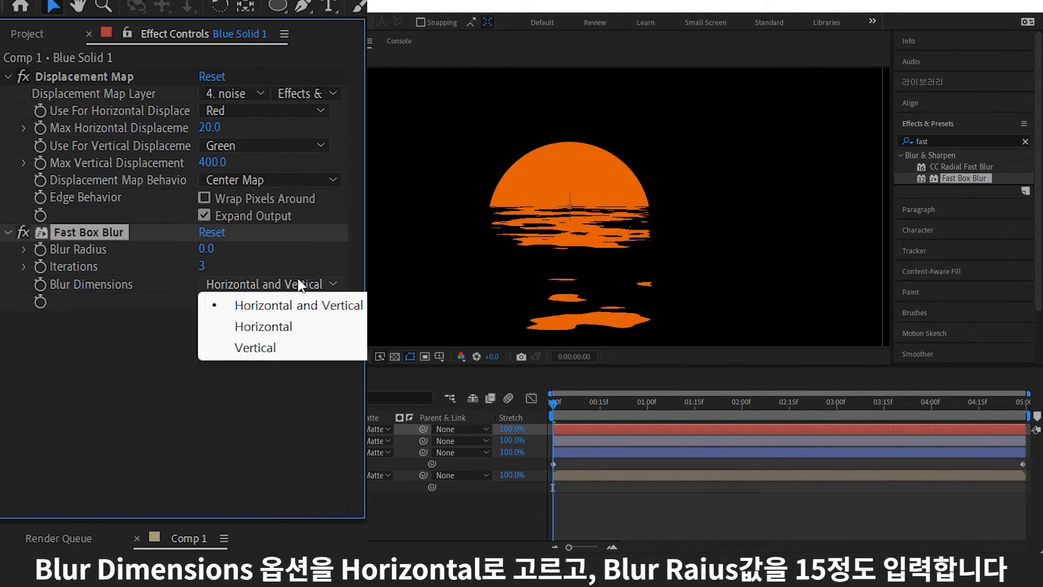
{"action": "left_click", "coordinate": [267, 327]}
{"action": "mouse_move", "coordinate": [206, 248]}
{"action": "left_mouse_down"}
{"action": "mouse_move", "coordinate": [234, 248]}
{"action": "mouse_move", "coordinate": [224, 249]}
{"action": "left_mouse_up"}
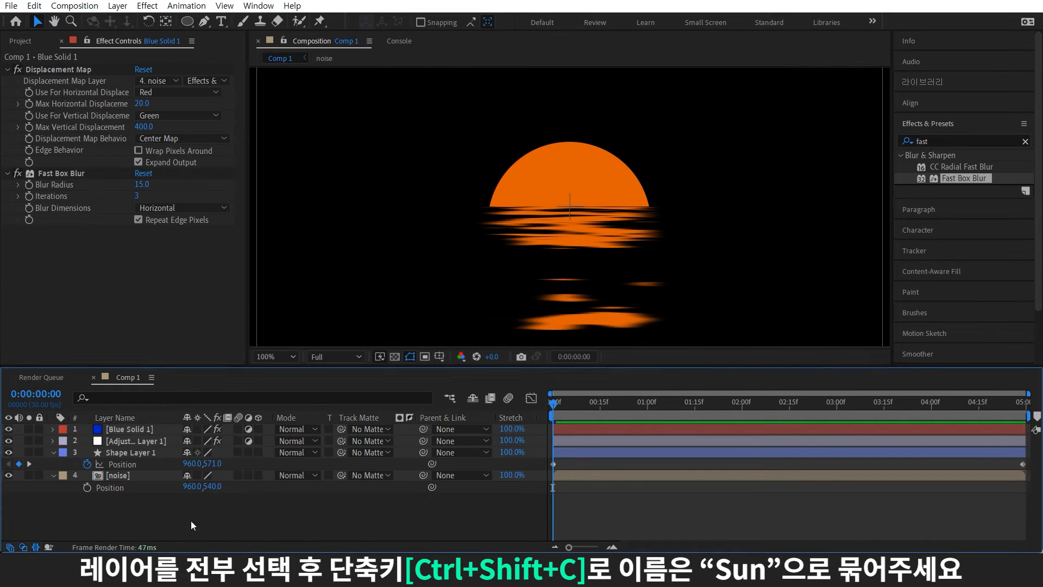
Pre-compose all the layers in Comp 1 into a new composition named Sun.
{"action": "left_click_drag", "start_coordinate": [191, 520], "coordinate": [122, 405]}
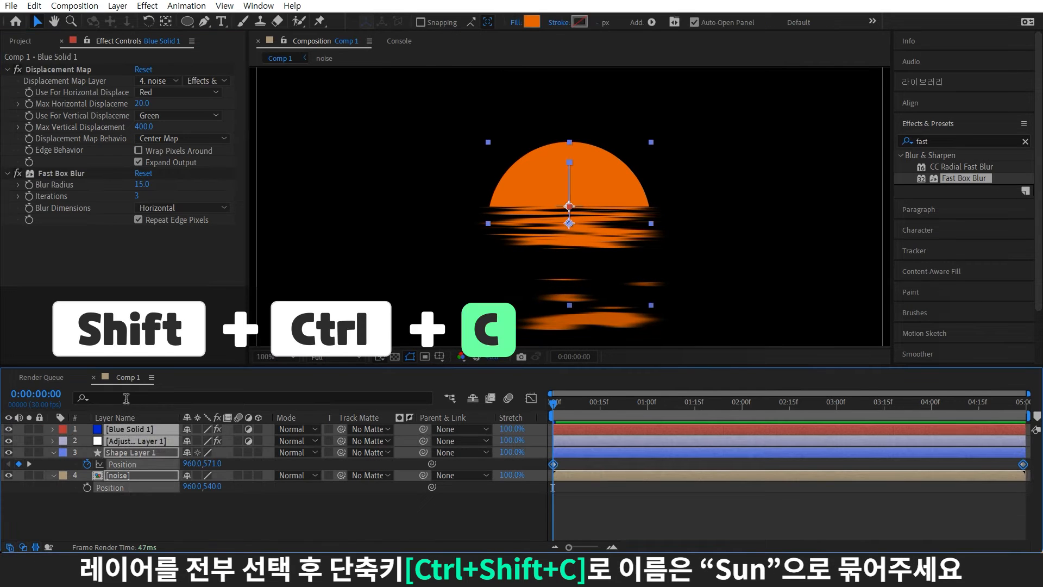
{"action": "key", "text": "ctrl+shift+c"}
{"action": "type", "text": "Sun"}
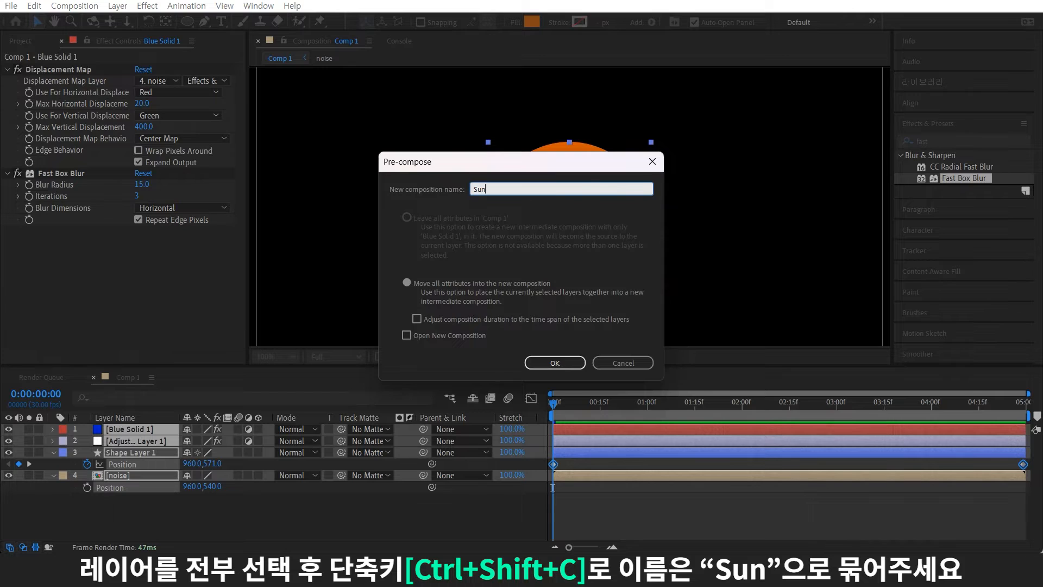
{"action": "left_click", "coordinate": [555, 363]}
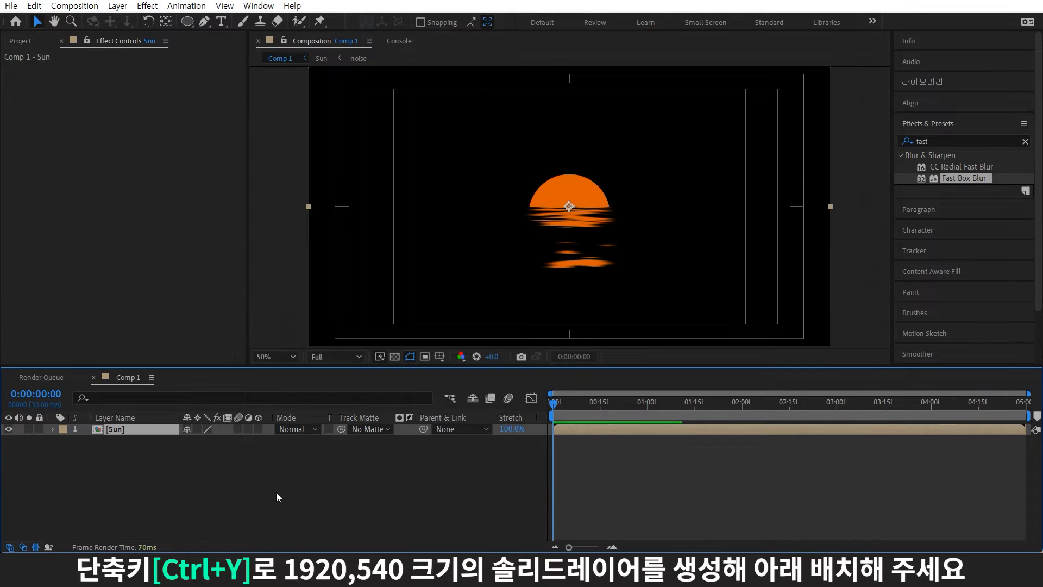
Create another blue solid 1920 px wide and 540 px high and place it below the Sun layer.
{"action": "key", "text": "ctrl+y"}
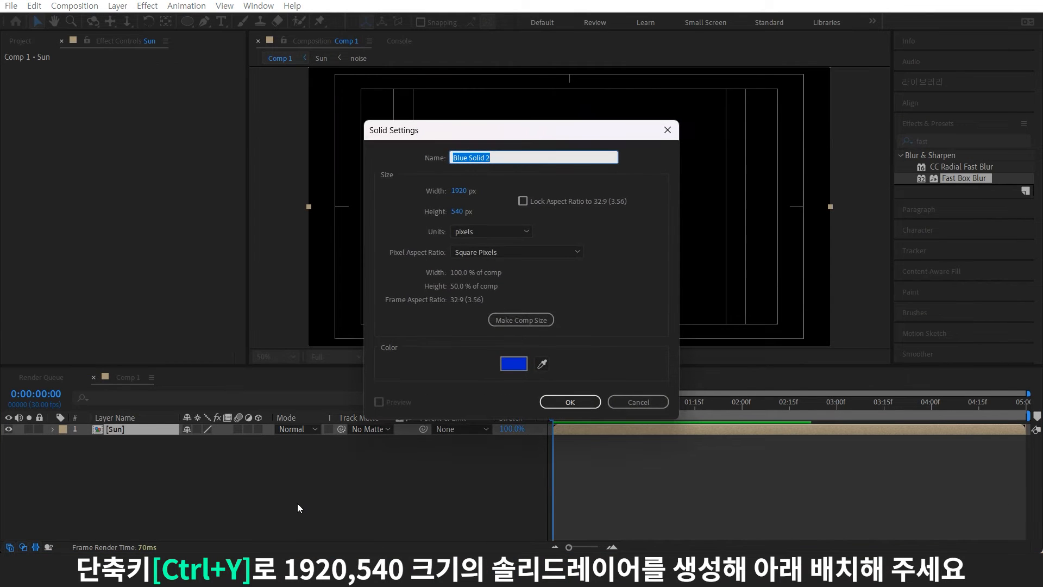
{"action": "left_click", "coordinate": [558, 403]}
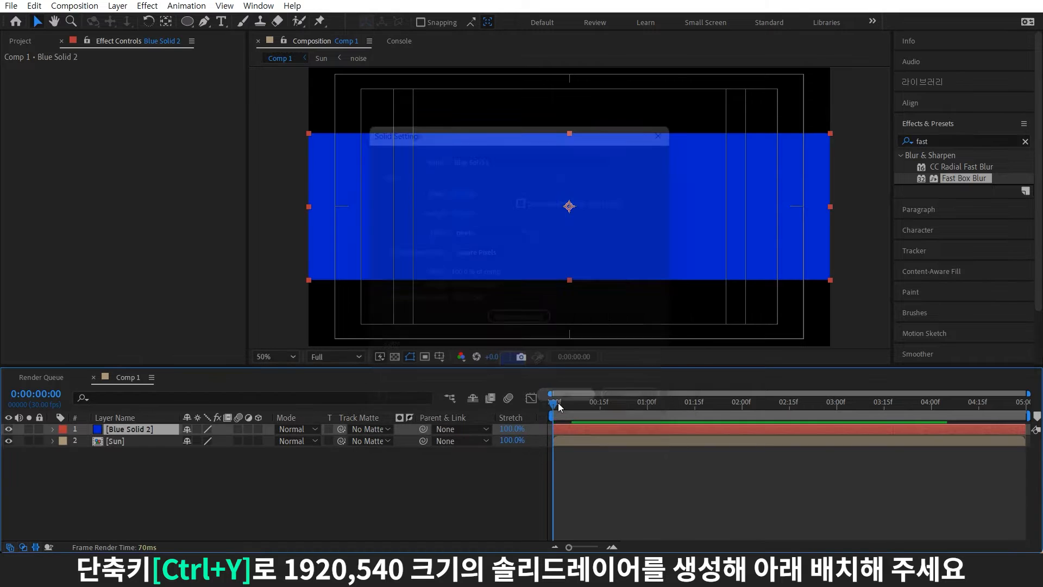
{"action": "left_click_drag", "start_coordinate": [166, 429], "coordinate": [165, 454]}
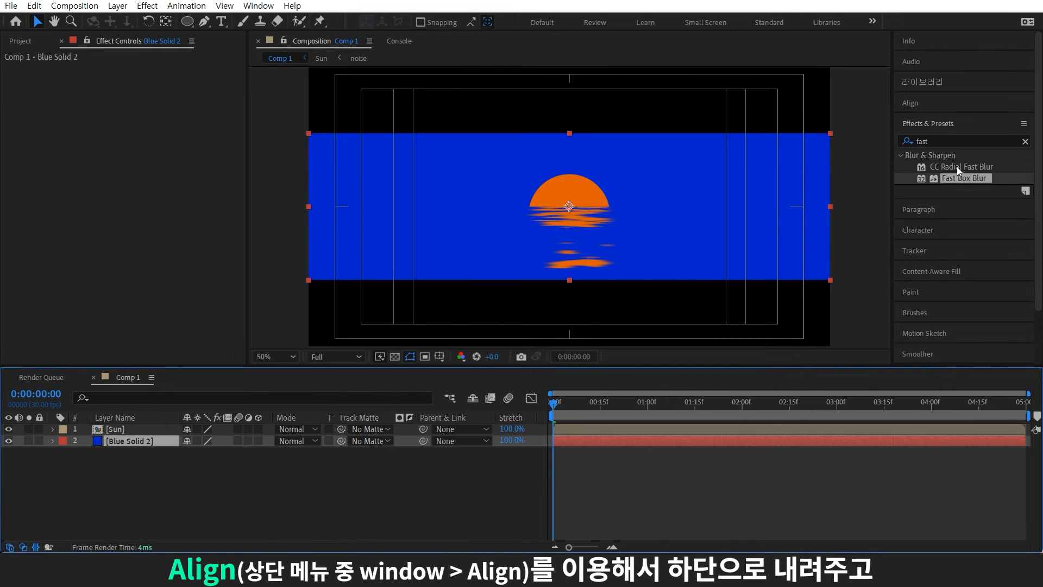
Align the new blue solid to the bottom edge of the composition and rename it sea.
{"action": "left_click", "coordinate": [949, 105]}
{"action": "left_click", "coordinate": [1022, 140]}
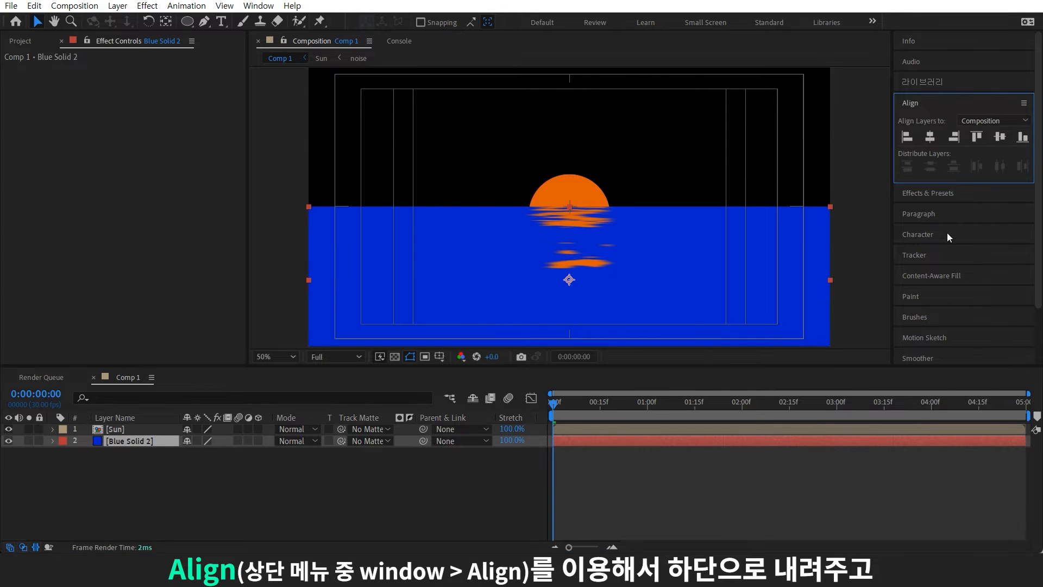
{"action": "left_click", "coordinate": [159, 445]}
{"action": "key", "text": "Return"}
{"action": "type", "text": "sea"}
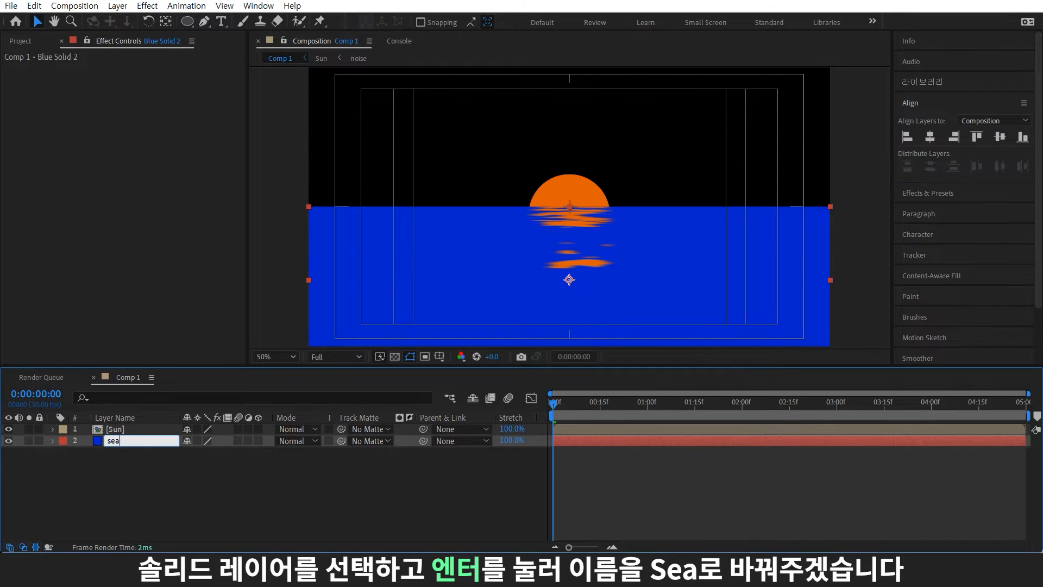
{"action": "key", "text": "Return"}
Duplicate the sea layer under the name sky and align the copy to the top edge of the composition.
{"action": "key", "text": "ctrl+d"}
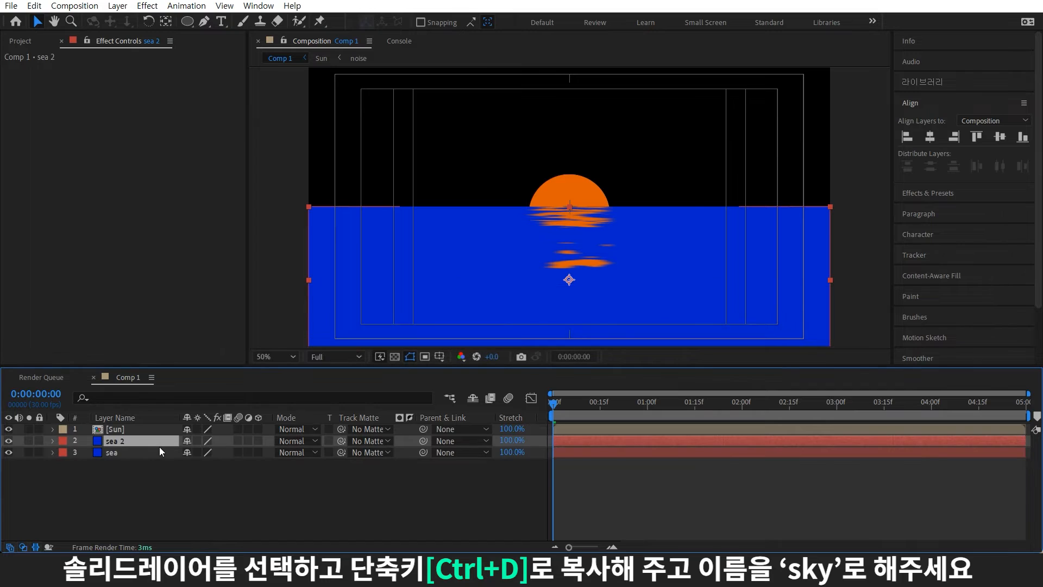
{"action": "key", "text": "Return"}
{"action": "type", "text": "sky"}
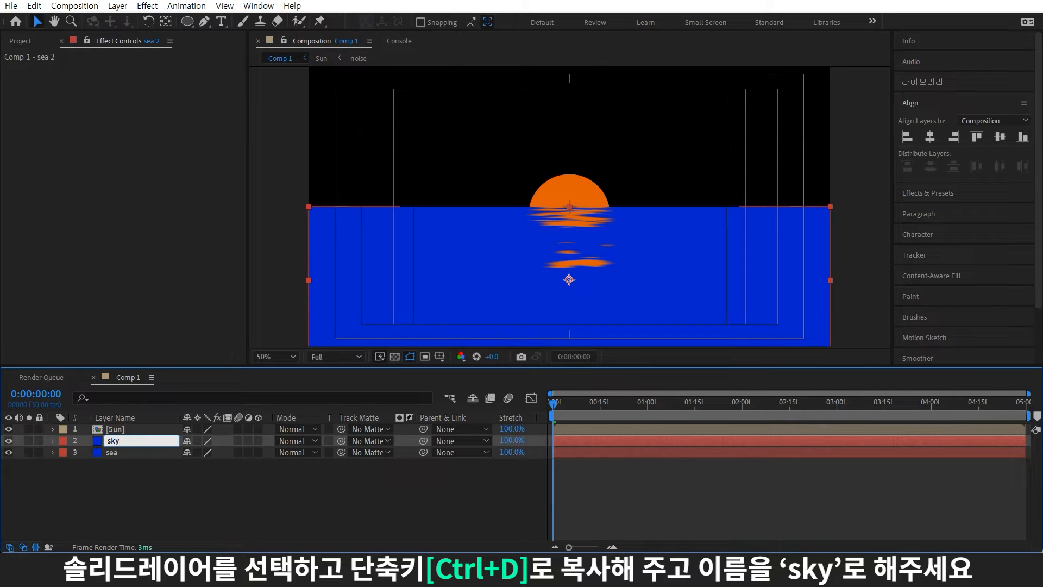
{"action": "key", "text": "Return"}
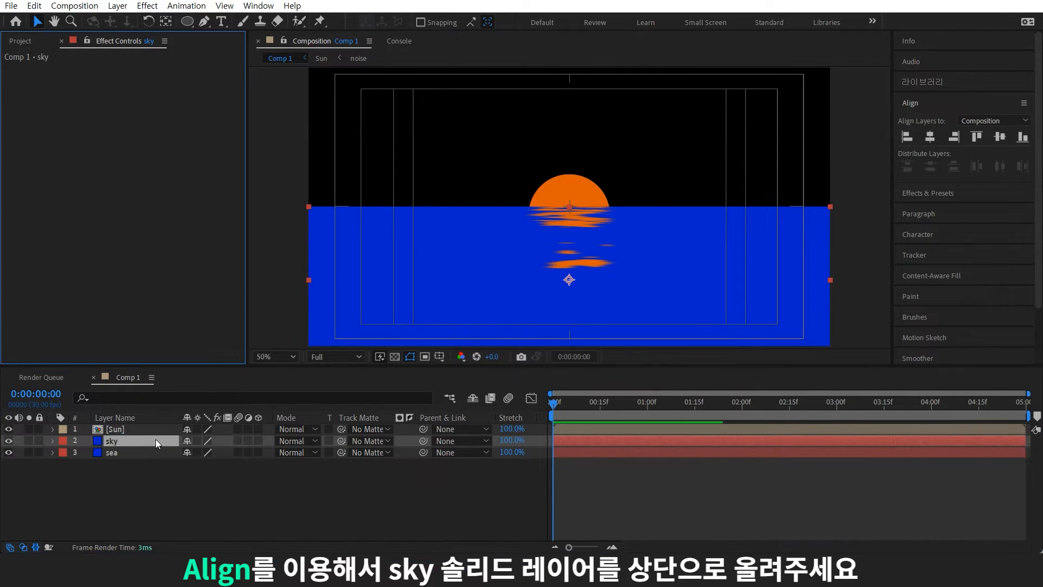
{"action": "left_click", "coordinate": [976, 138]}
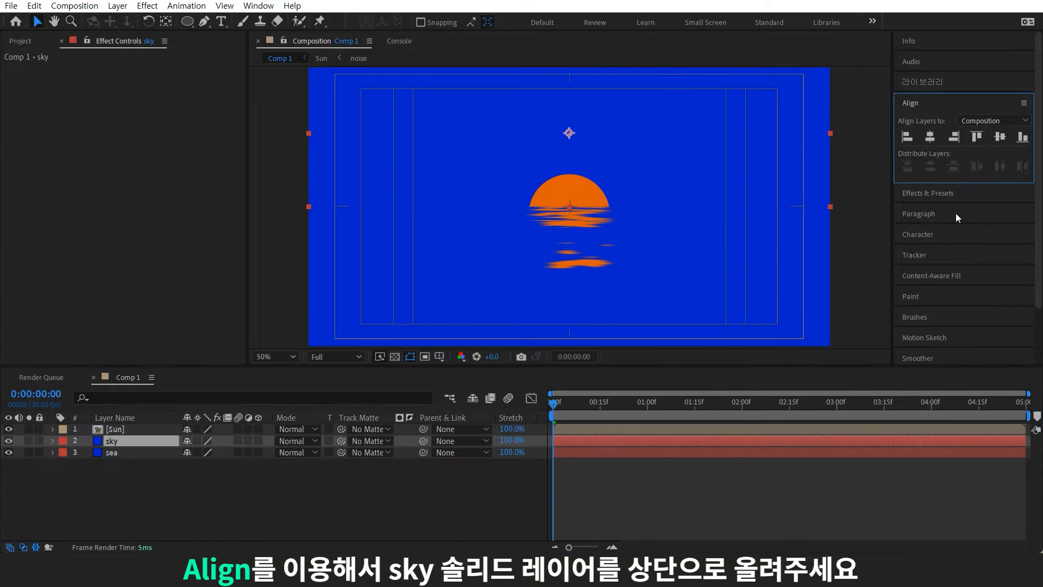
Add the noise composition to Comp 1 between the sky and sea layers.
{"action": "left_click", "coordinate": [27, 41]}
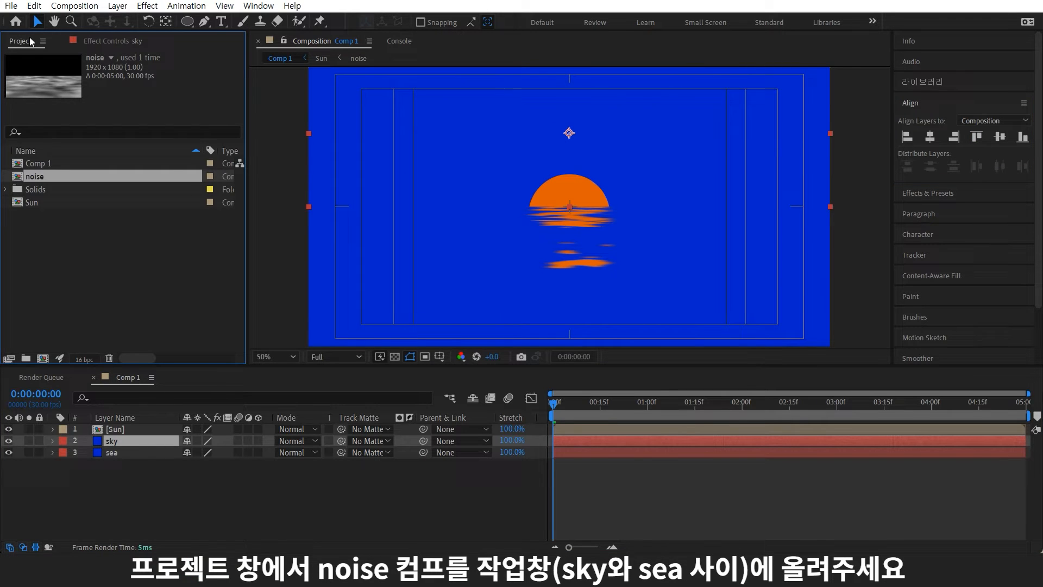
{"action": "left_click", "coordinate": [44, 188]}
{"action": "left_click_drag", "start_coordinate": [44, 178], "coordinate": [163, 444]}
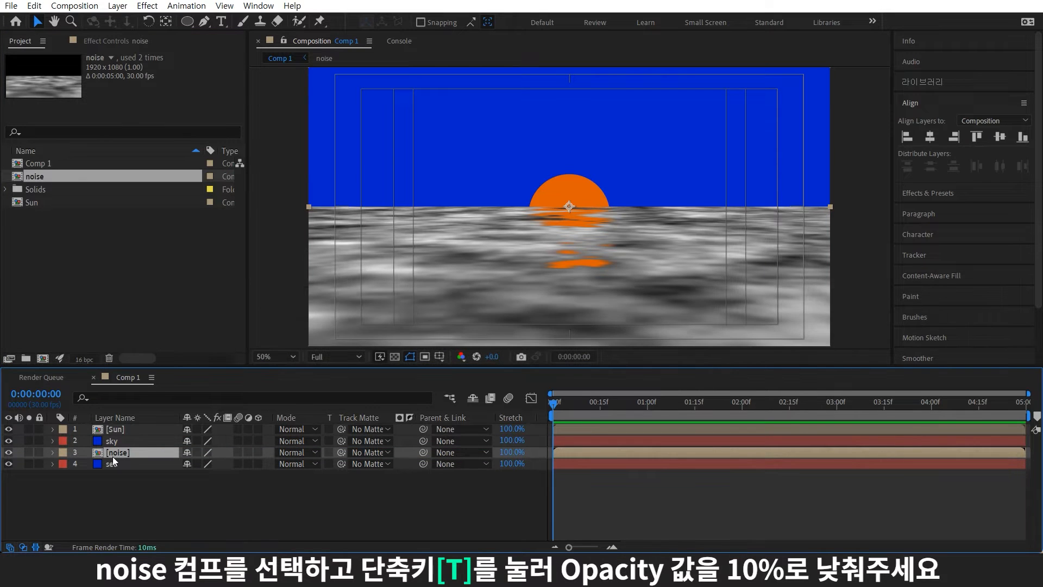
Set the noise layer's Opacity to 10%.
{"action": "key", "text": "t"}
{"action": "left_click", "coordinate": [192, 465]}
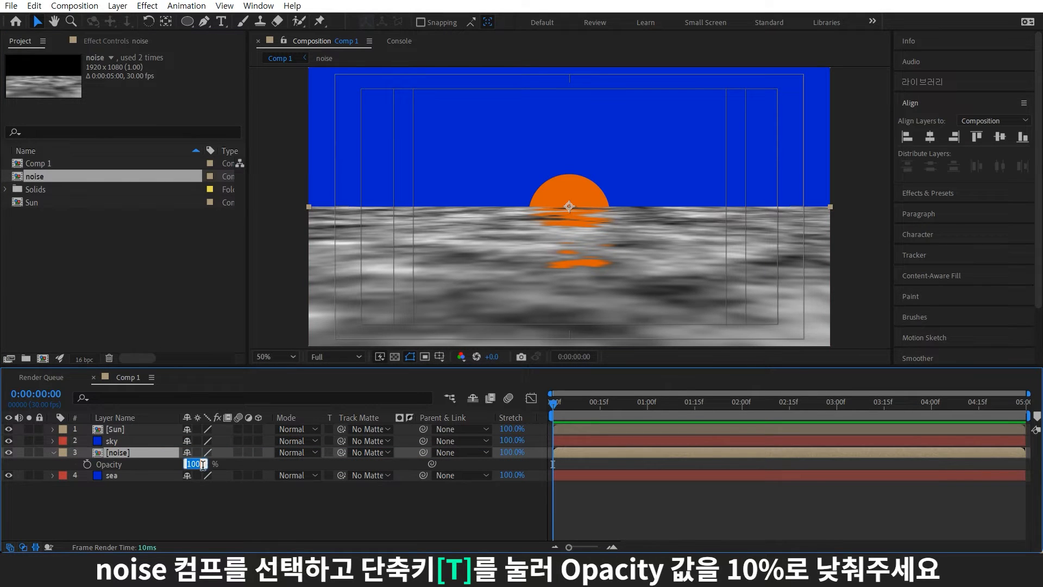
{"action": "type", "text": "10"}
{"action": "key", "text": "Return"}
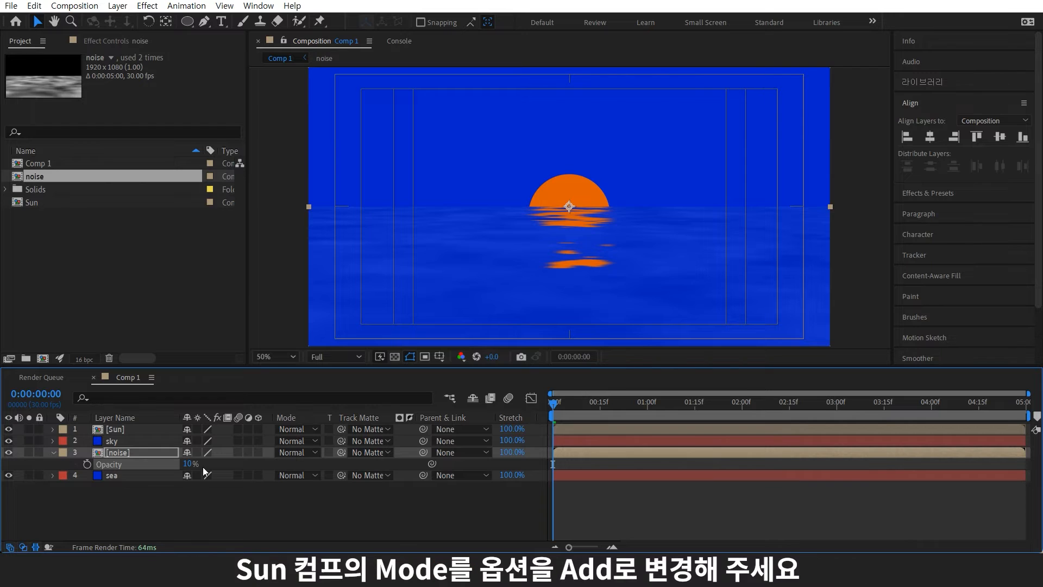
Change the Sun layer's blending mode to Add.
{"action": "left_click", "coordinate": [175, 429]}
{"action": "left_click", "coordinate": [299, 429]}
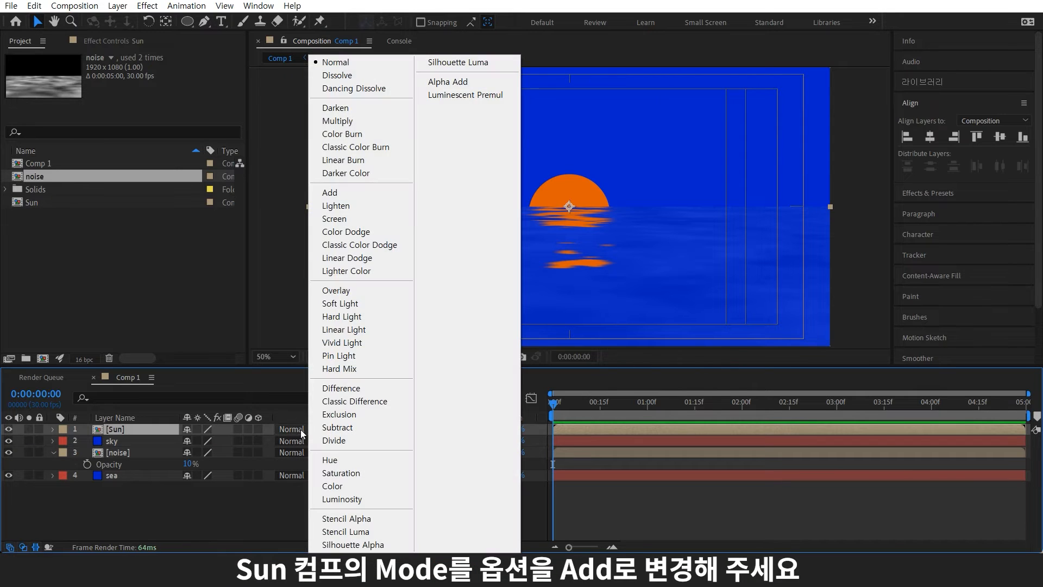
{"action": "left_click", "coordinate": [326, 194]}
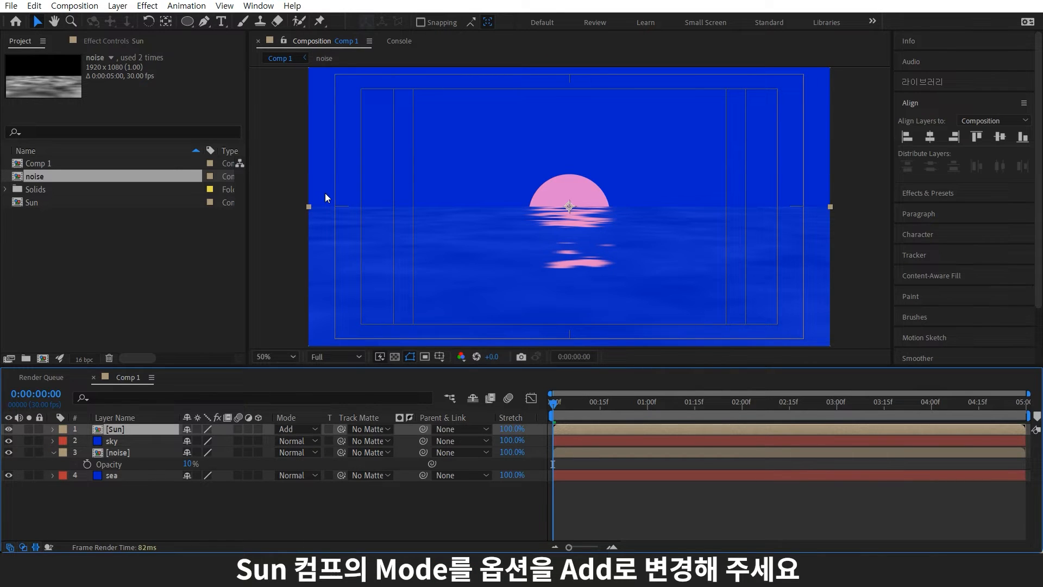
Add a Gradient Overlay layer style to the sea layer.
{"action": "right_click", "coordinate": [127, 474]}
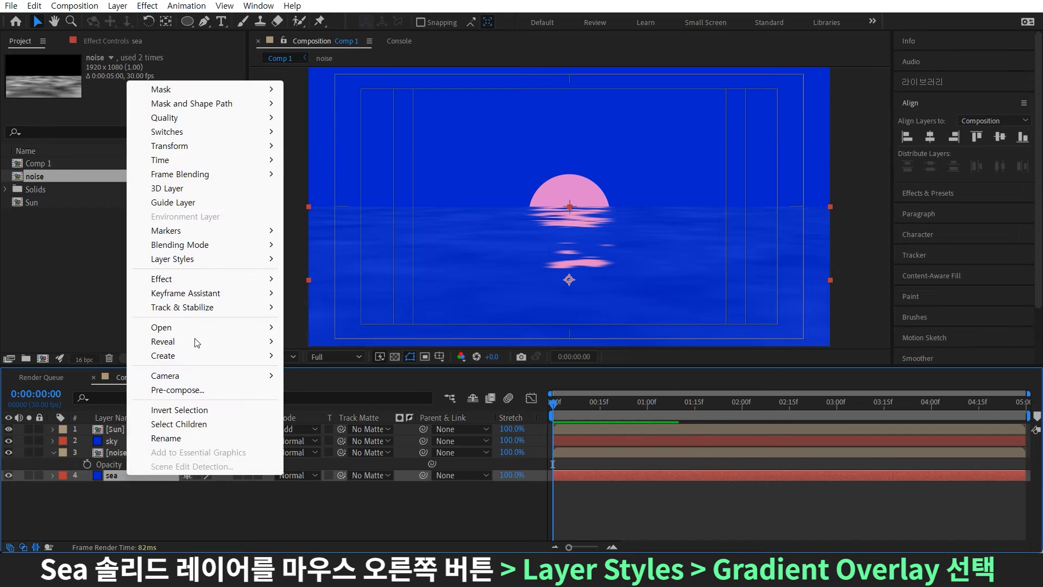
{"action": "mouse_move", "coordinate": [216, 260]}
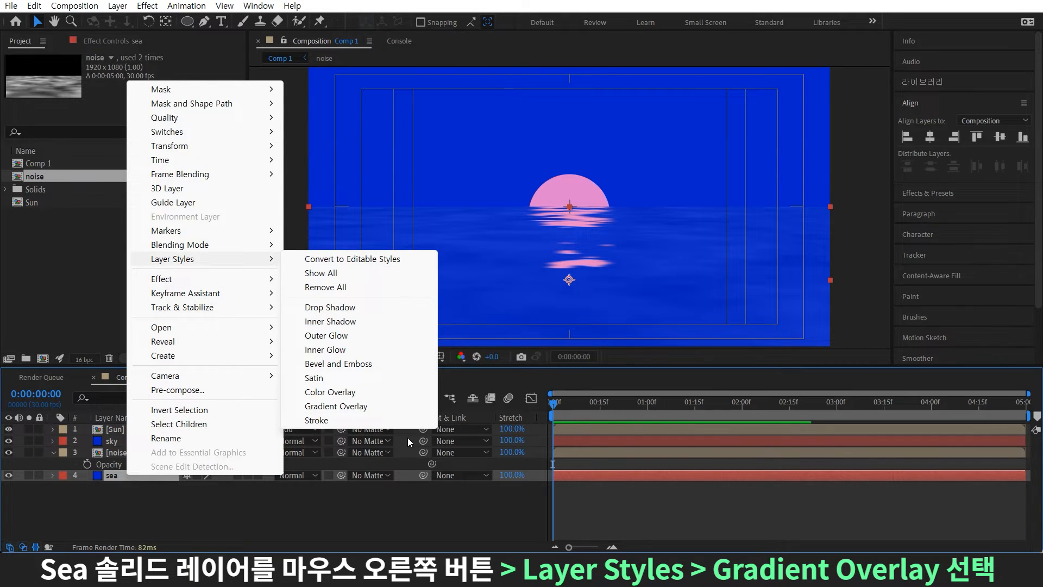
{"action": "left_click", "coordinate": [417, 409]}
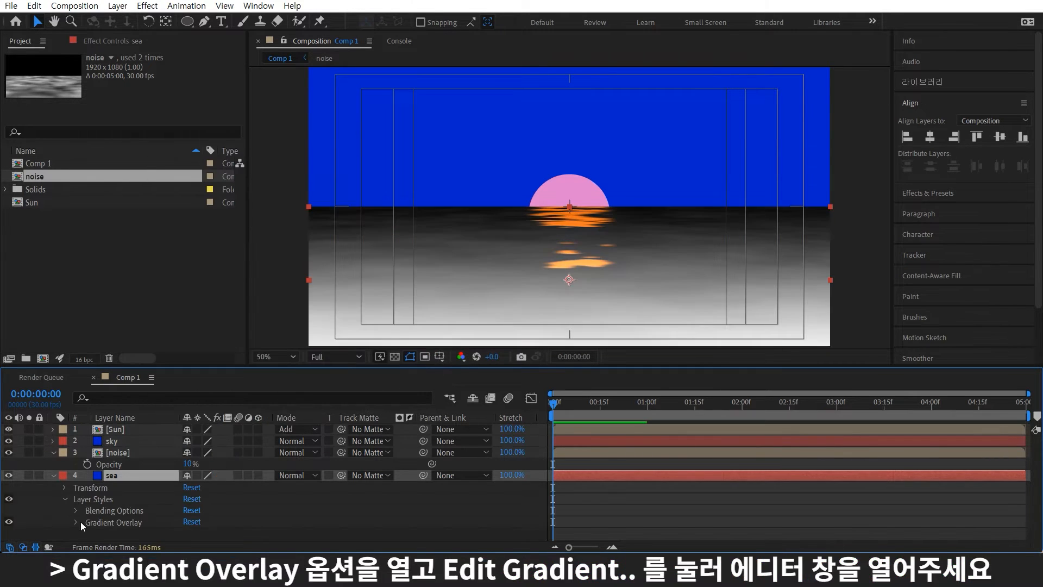
Move the first stop of the sea's overlay gradient to 5% and colour it teal (3ECFC1).
{"action": "left_click", "coordinate": [76, 522]}
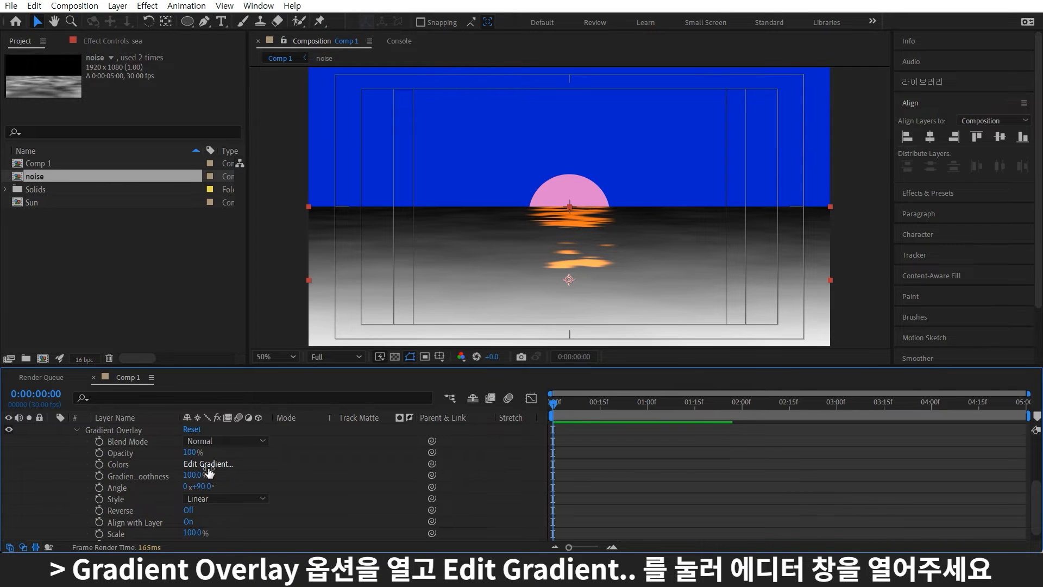
{"action": "left_click", "coordinate": [207, 465]}
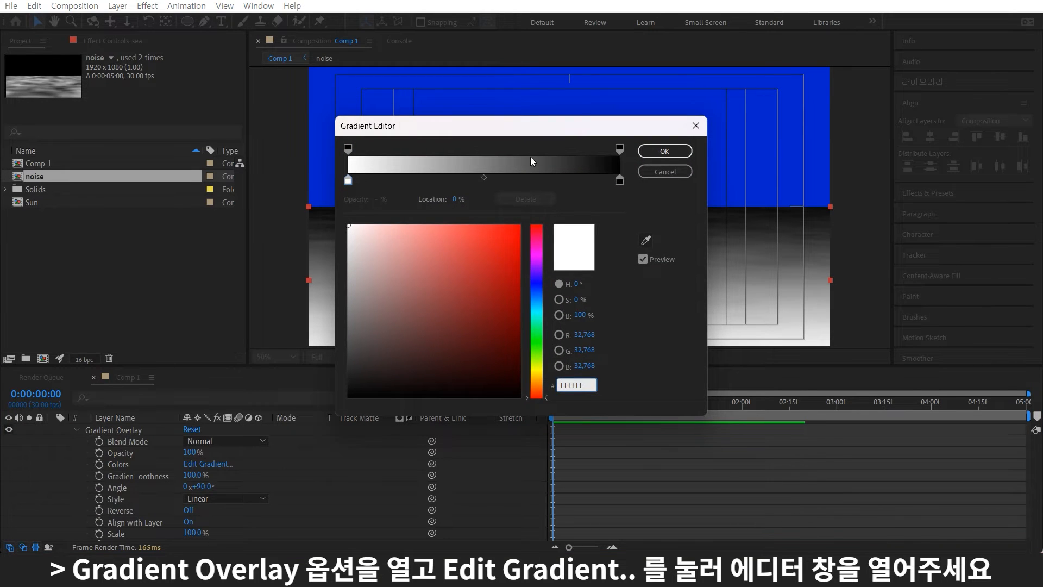
{"action": "left_click_drag", "start_coordinate": [348, 182], "coordinate": [363, 184]}
{"action": "left_click", "coordinate": [537, 314]}
{"action": "left_click", "coordinate": [469, 257]}
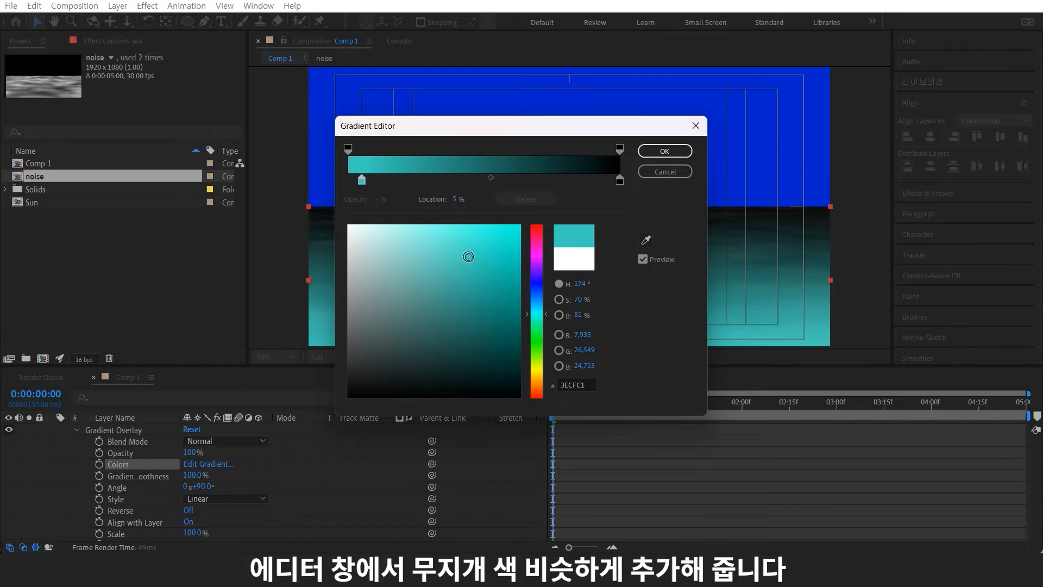
Add a blue stop at about 24% and a soft orange stop (E0985C) at 42.7% to the sea gradient.
{"action": "left_click", "coordinate": [416, 180]}
{"action": "left_click", "coordinate": [537, 302]}
{"action": "left_click", "coordinate": [464, 179]}
{"action": "left_click", "coordinate": [537, 392]}
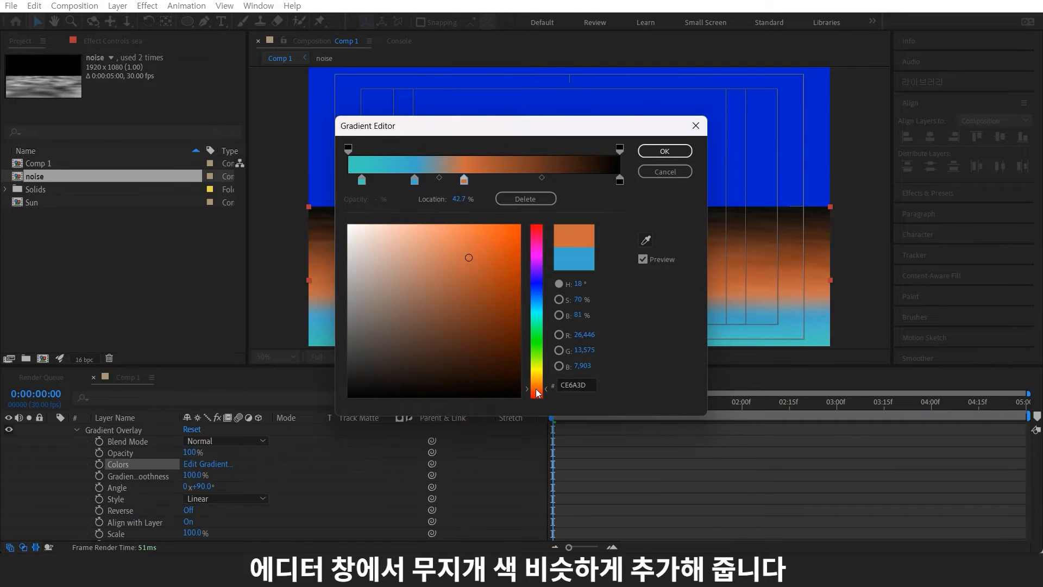
{"action": "left_click", "coordinate": [537, 384]}
{"action": "left_click", "coordinate": [449, 245]}
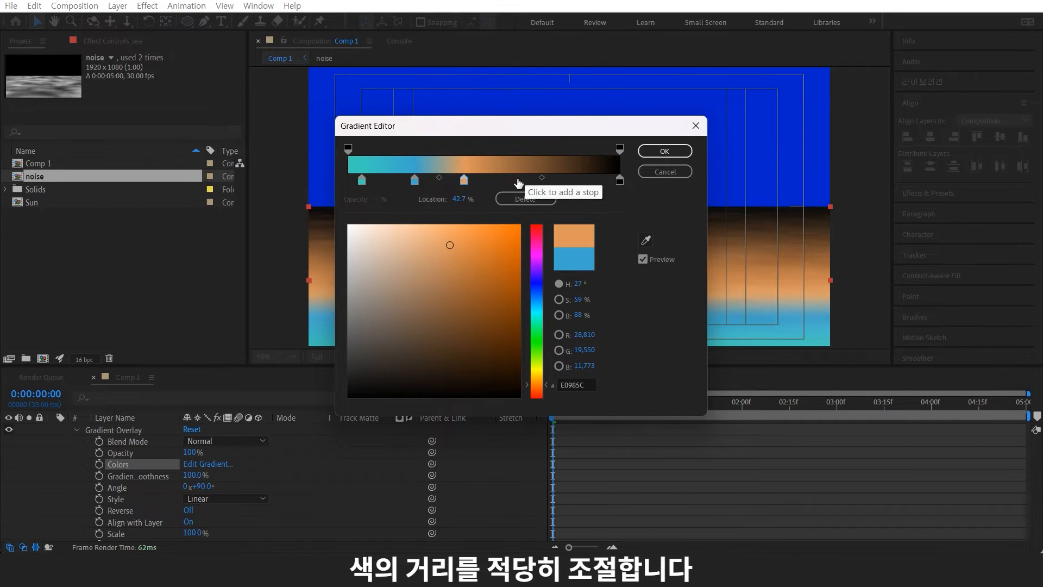
Add an orange stop about three-quarters along the sea gradient and colour its end stop red (FF3F3F), fine-tuning the stop spacing.
{"action": "left_click", "coordinate": [559, 181]}
{"action": "left_click", "coordinate": [619, 179]}
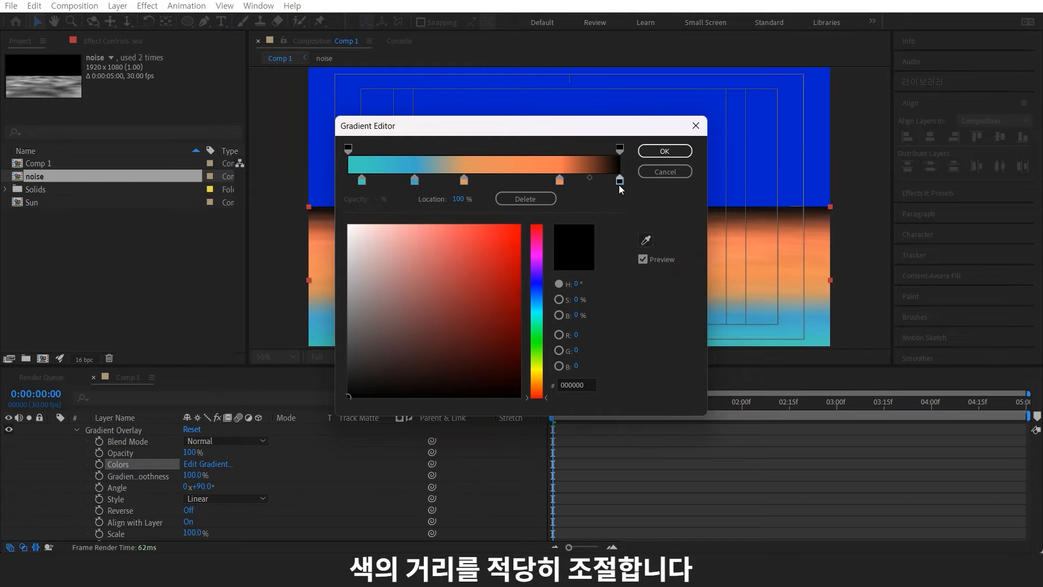
{"action": "left_click", "coordinate": [457, 224]}
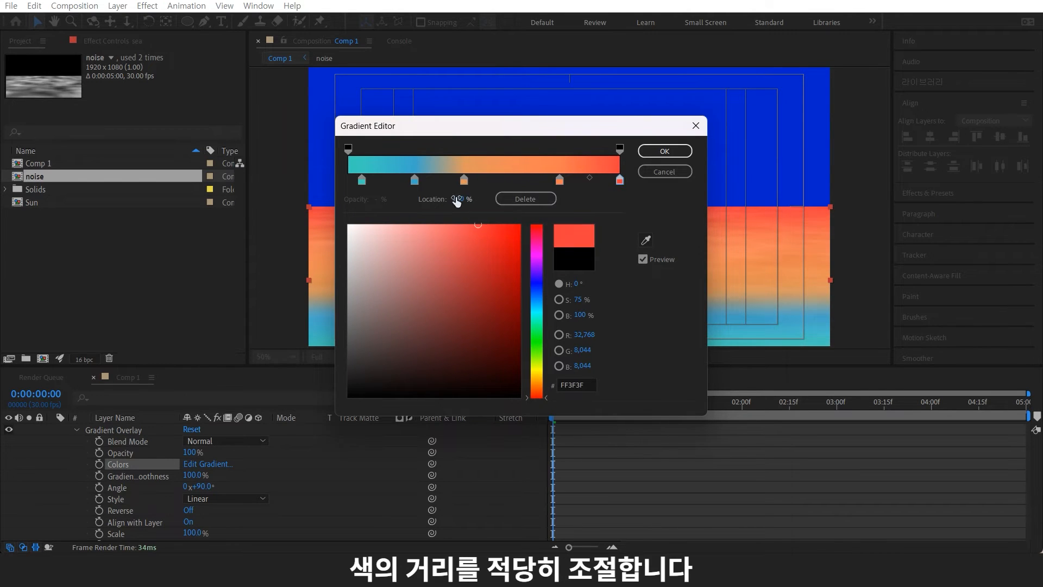
{"action": "left_click_drag", "start_coordinate": [464, 179], "coordinate": [468, 179]}
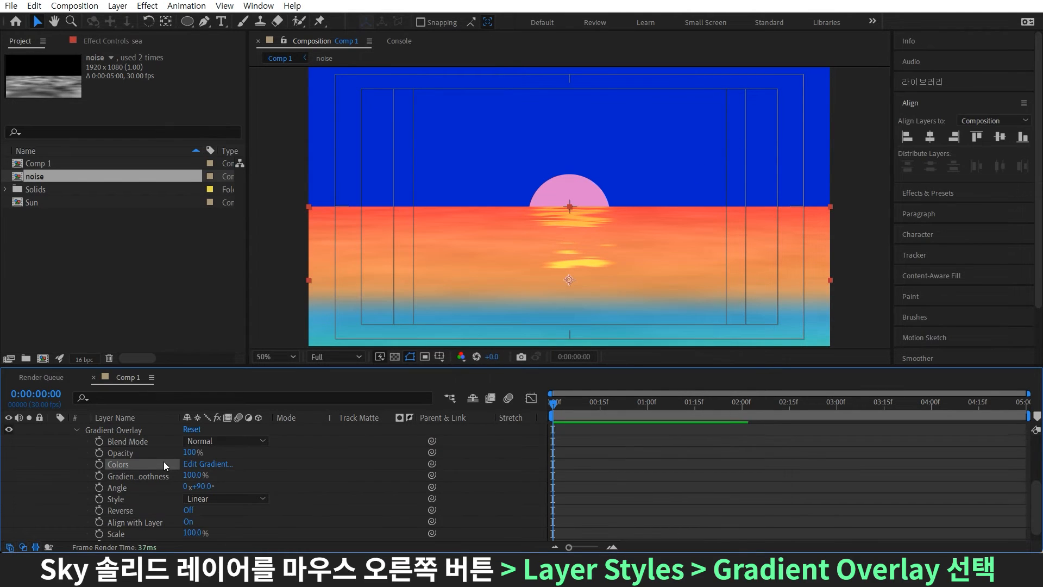
Add a Gradient Overlay layer style to the sky layer.
{"action": "scroll", "coordinate": [158, 466], "scroll_direction": "up", "scroll_amount": 4}
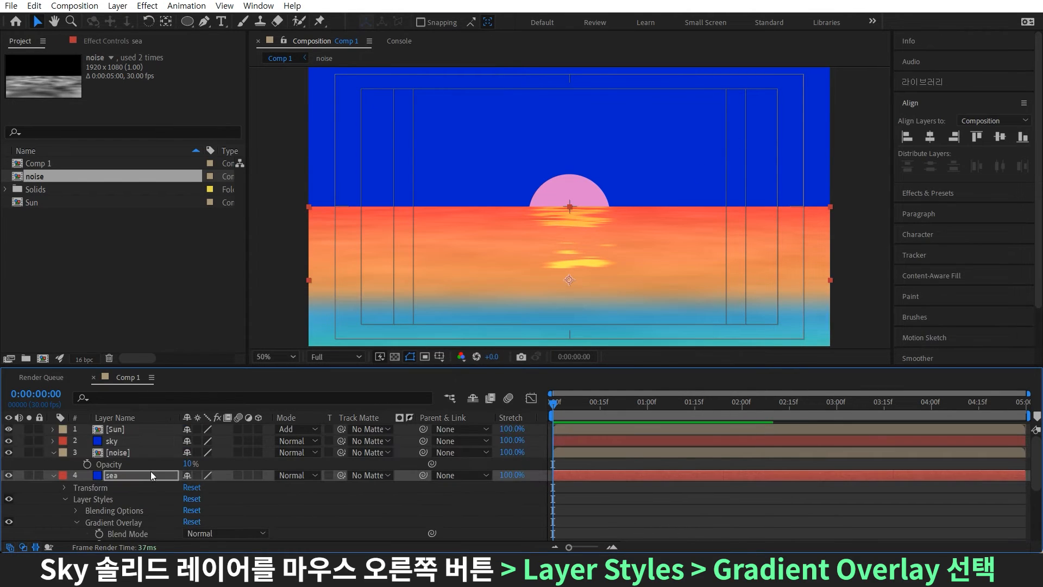
{"action": "left_click", "coordinate": [161, 443]}
{"action": "right_click", "coordinate": [161, 442]}
{"action": "mouse_move", "coordinate": [245, 226]}
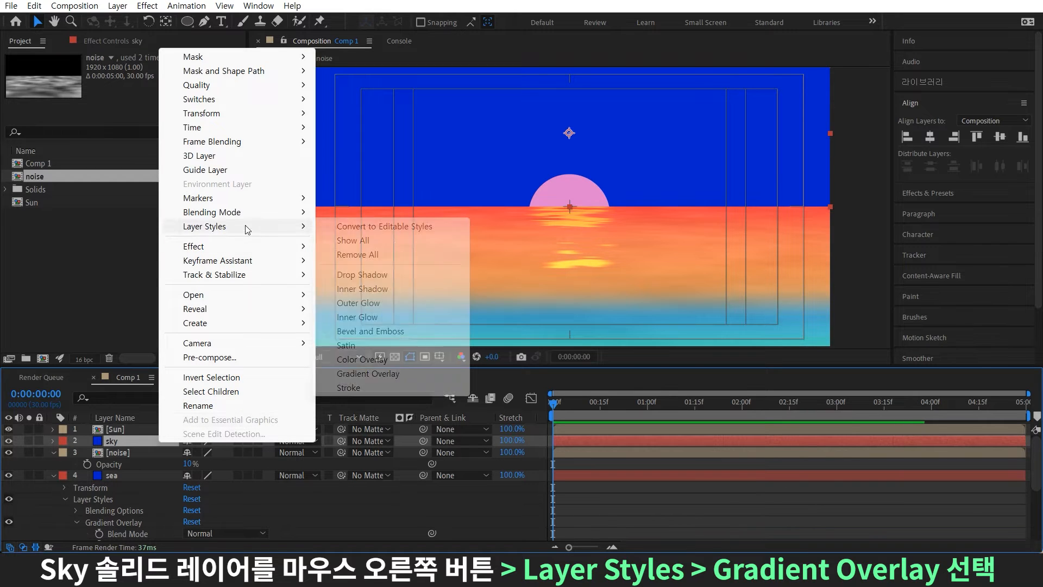
{"action": "left_click", "coordinate": [412, 374]}
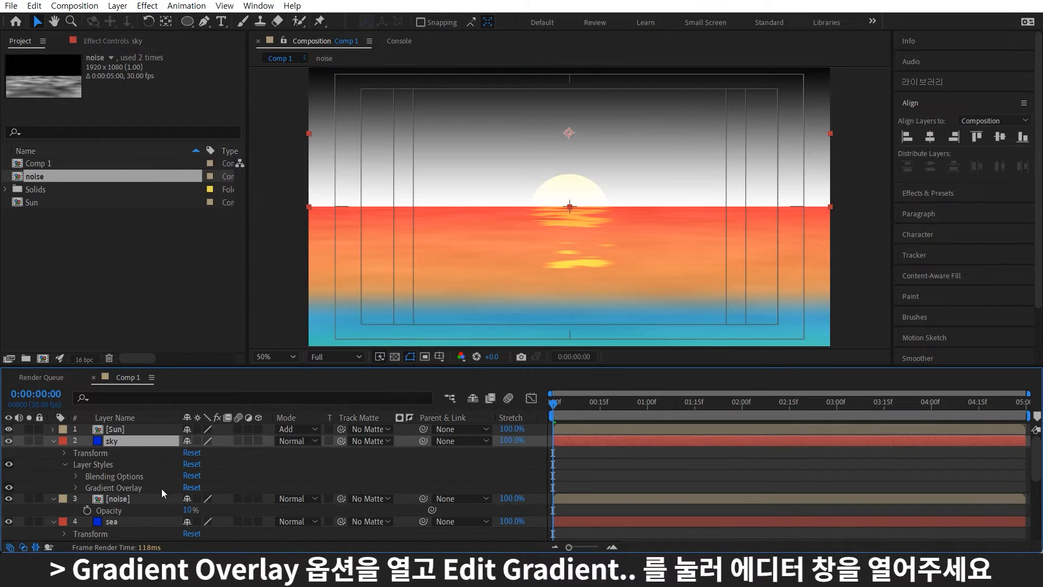
Colour the first stop of the sky's overlay gradient dark red (AD3D3D).
{"action": "left_click", "coordinate": [75, 488]}
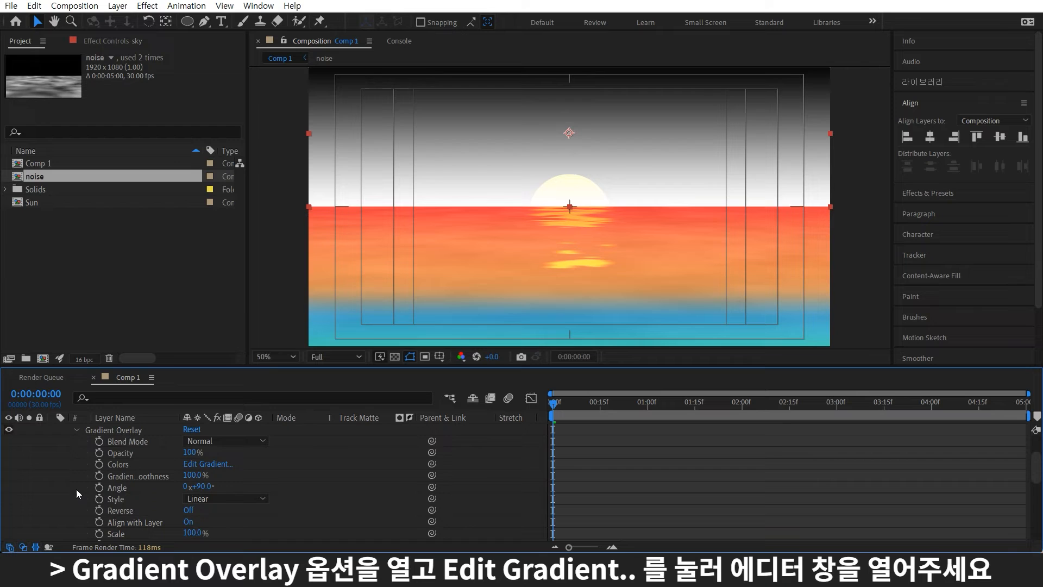
{"action": "left_click", "coordinate": [216, 464]}
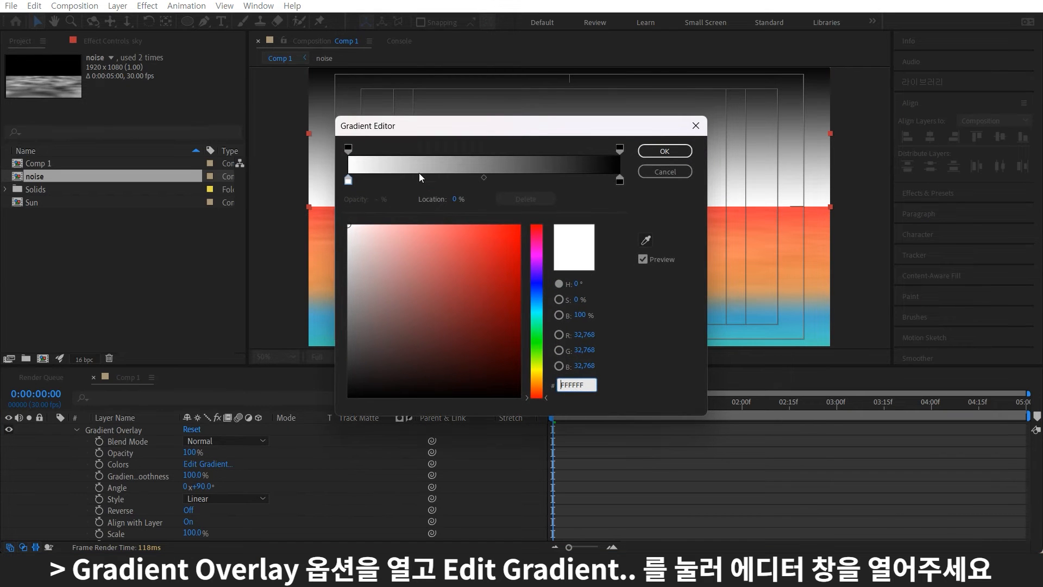
{"action": "left_click_drag", "start_coordinate": [477, 314], "coordinate": [460, 264]}
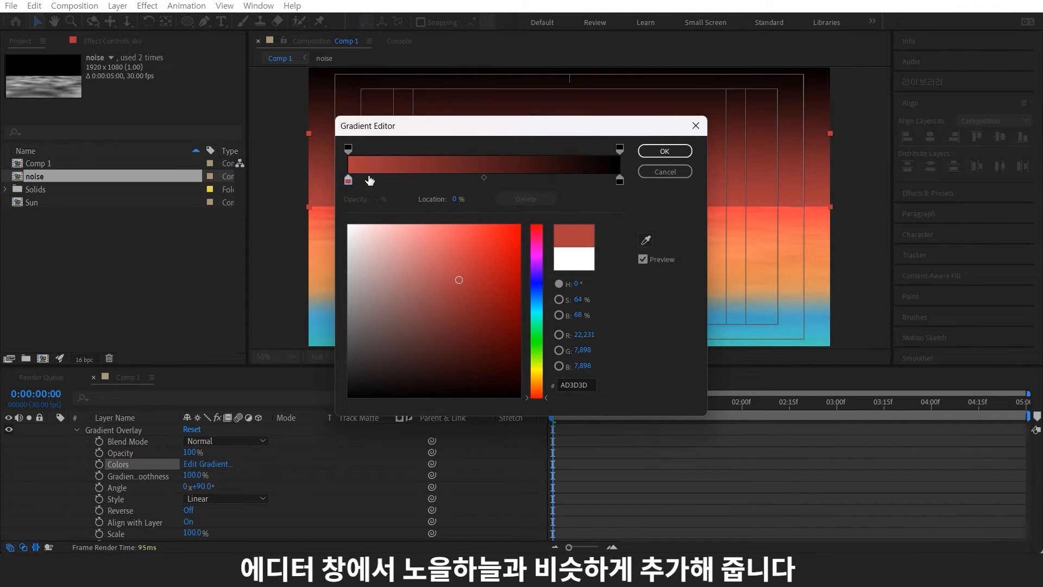
Add a red stop near the start of the sky gradient and a light orange stop (F79075) at 18.2%.
{"action": "left_click", "coordinate": [370, 180]}
{"action": "left_click", "coordinate": [391, 178]}
{"action": "left_click", "coordinate": [440, 240]}
{"action": "left_click", "coordinate": [536, 392]}
{"action": "left_click_drag", "start_coordinate": [391, 180], "coordinate": [398, 180]}
{"action": "left_click", "coordinate": [441, 233]}
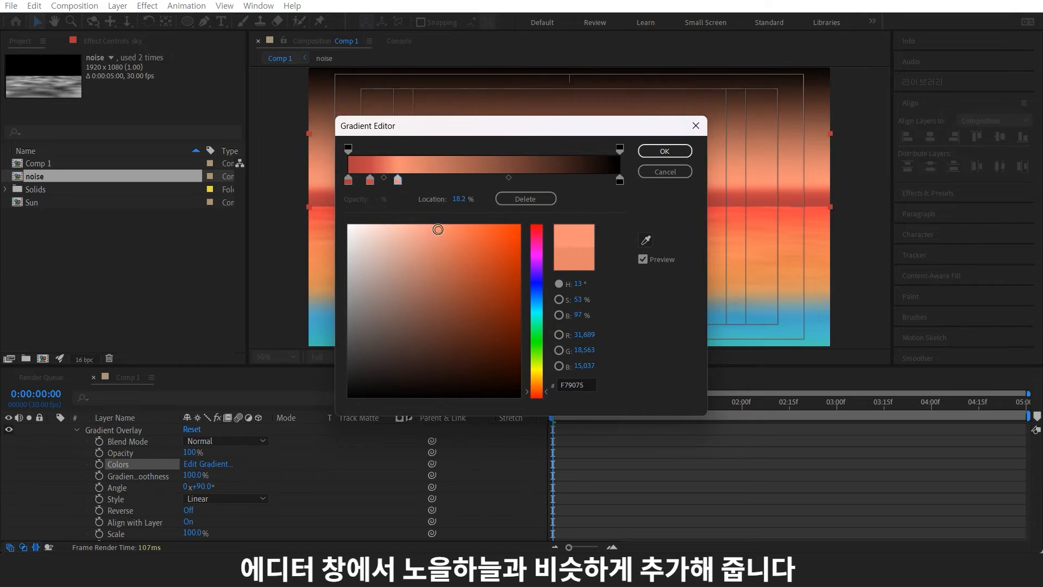
Adjust the spacing of the sky gradient's first stops and add a vivid orange stop about a third of the way along.
{"action": "left_click_drag", "start_coordinate": [488, 126], "coordinate": [389, 138]}
{"action": "left_click_drag", "start_coordinate": [270, 192], "coordinate": [266, 192]}
{"action": "left_click_drag", "start_coordinate": [298, 193], "coordinate": [287, 197]}
{"action": "left_click_drag", "start_coordinate": [374, 138], "coordinate": [241, 126]}
{"action": "left_click_drag", "start_coordinate": [133, 181], "coordinate": [132, 181]}
{"action": "left_click_drag", "start_coordinate": [155, 181], "coordinate": [162, 181]}
{"action": "left_click", "coordinate": [263, 239]}
Colour the end stop of the sky gradient a pale greyish blue.
{"action": "left_click", "coordinate": [386, 180]}
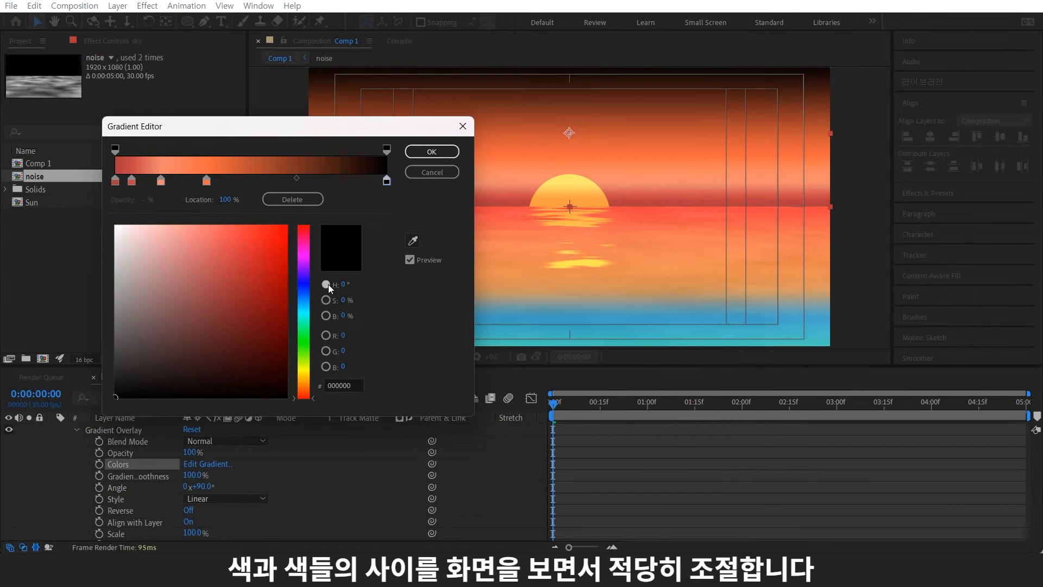
{"action": "left_click", "coordinate": [303, 306]}
{"action": "left_click", "coordinate": [205, 245]}
{"action": "left_click", "coordinate": [151, 261]}
Recolour the sky gradient's stop at 6% to red (C34B4B) and the one at 17% to a deeper orange, and apply the gradient.
{"action": "left_click", "coordinate": [132, 181]}
{"action": "left_click", "coordinate": [227, 253]}
{"action": "left_click", "coordinate": [161, 180]}
{"action": "left_click", "coordinate": [228, 258]}
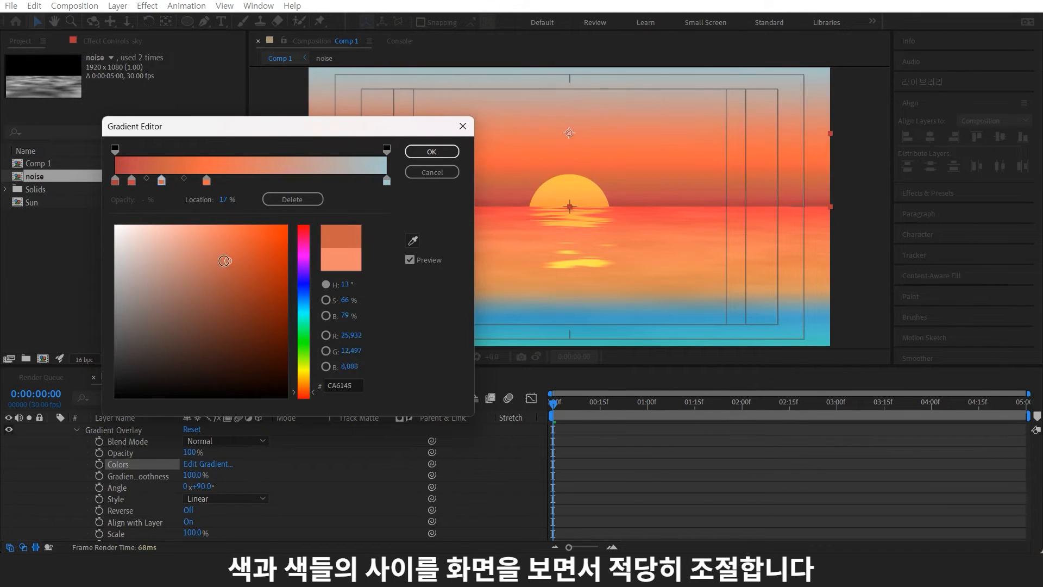
{"action": "left_click", "coordinate": [226, 248]}
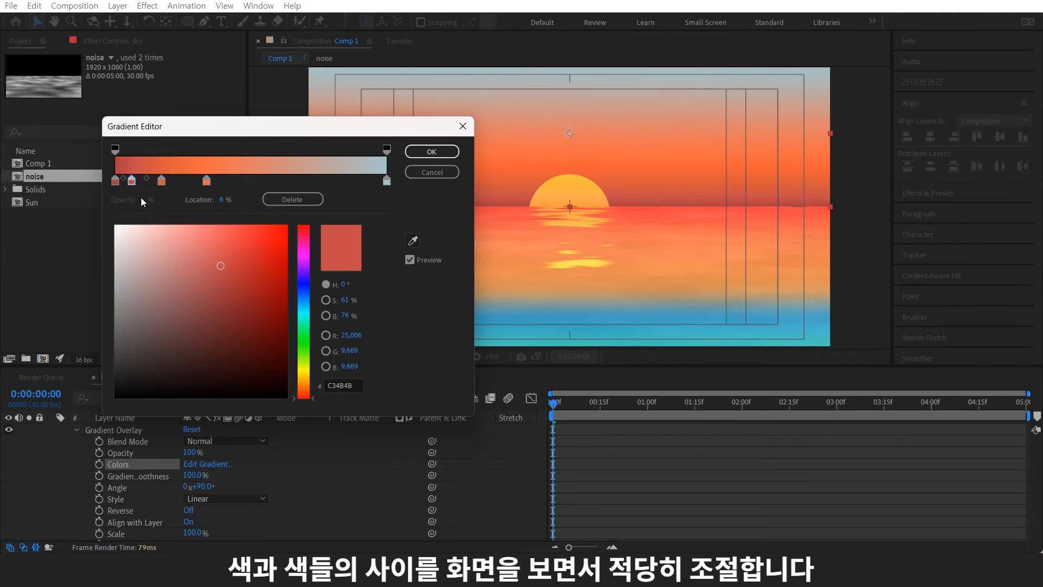
{"action": "left_click", "coordinate": [431, 152]}
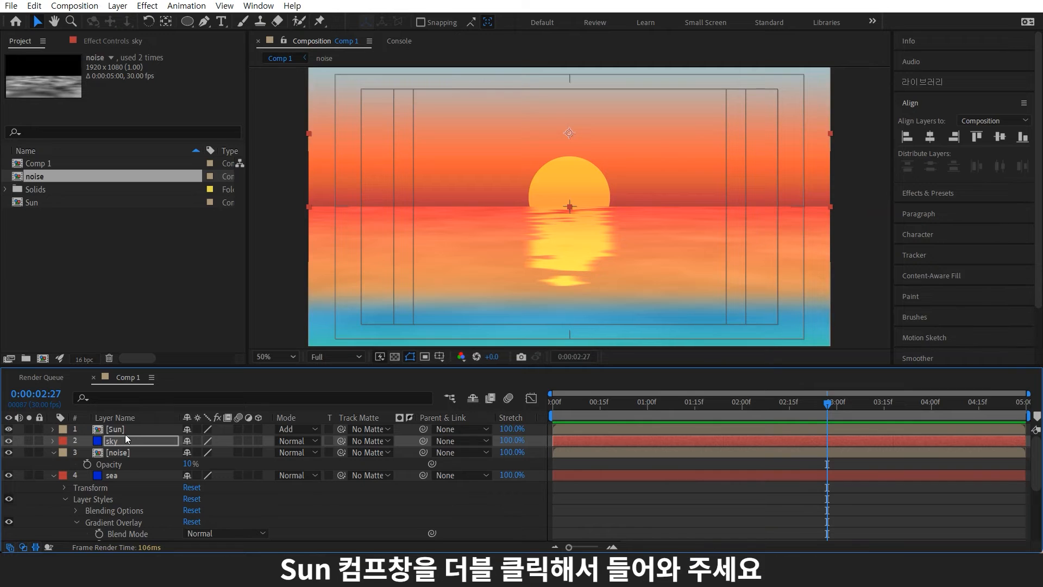
Apply the Roughen Edges effect to Shape Layer 1 in the Sun composition and check the sun's outline at 0:00:01:17.
{"action": "double_click", "coordinate": [126, 434]}
{"action": "left_click", "coordinate": [143, 454]}
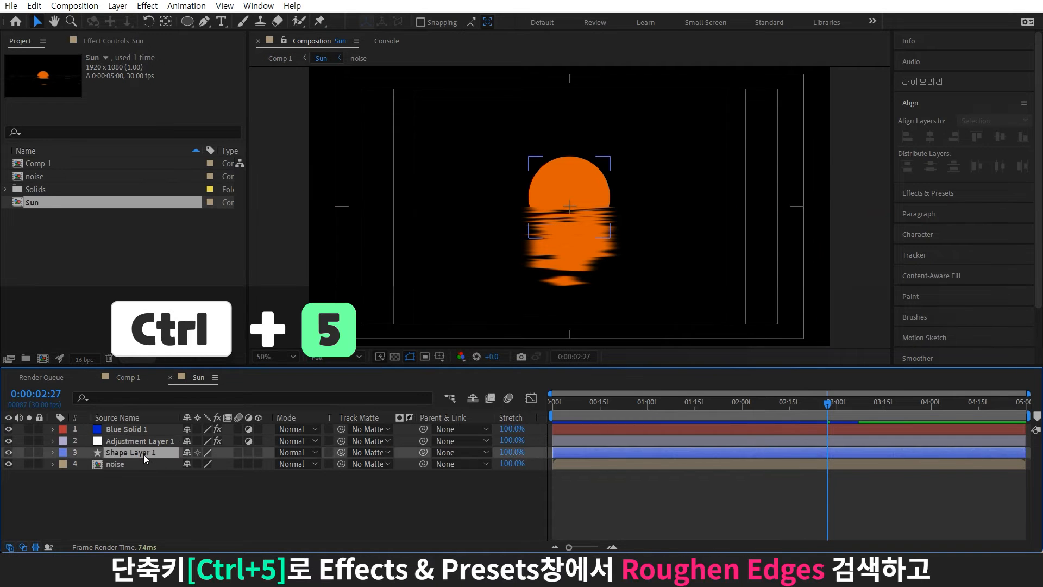
{"action": "key", "text": "ctrl+5"}
{"action": "type", "text": "rou"}
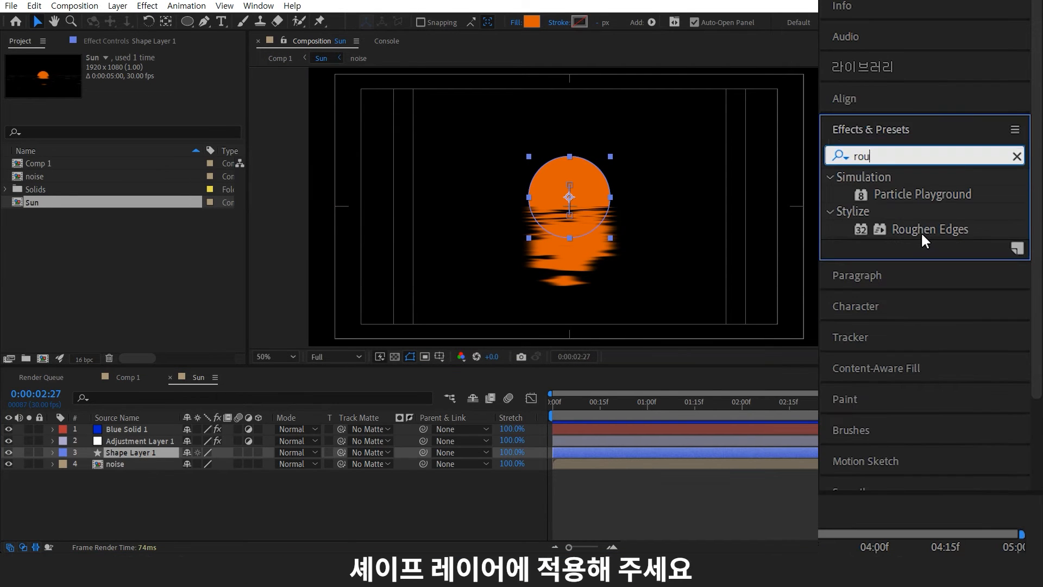
{"action": "left_click_drag", "start_coordinate": [967, 189], "coordinate": [138, 453]}
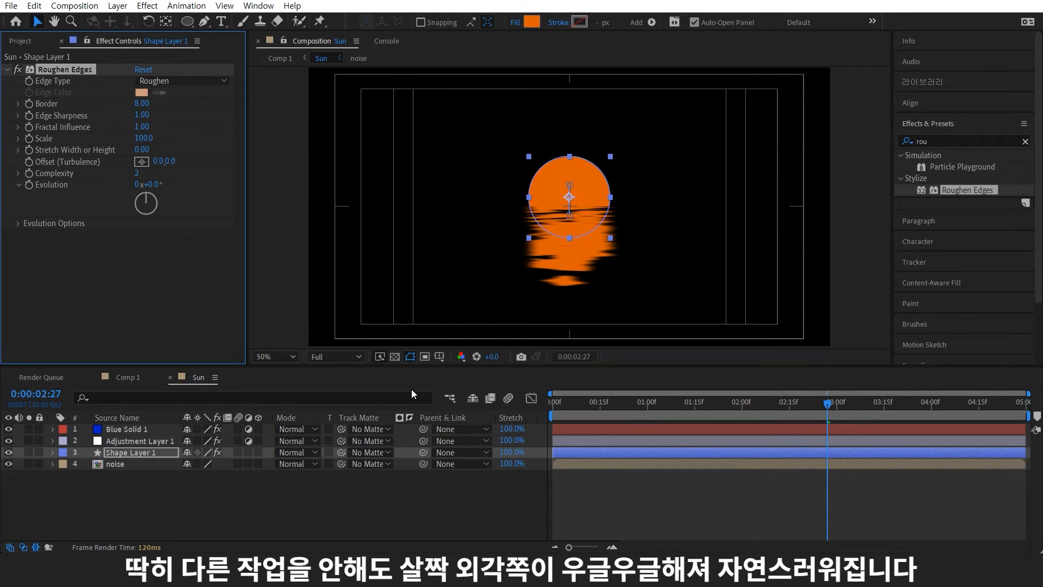
{"action": "left_click", "coordinate": [886, 491]}
{"action": "scroll", "coordinate": [673, 251], "scroll_direction": "up", "scroll_amount": 1}
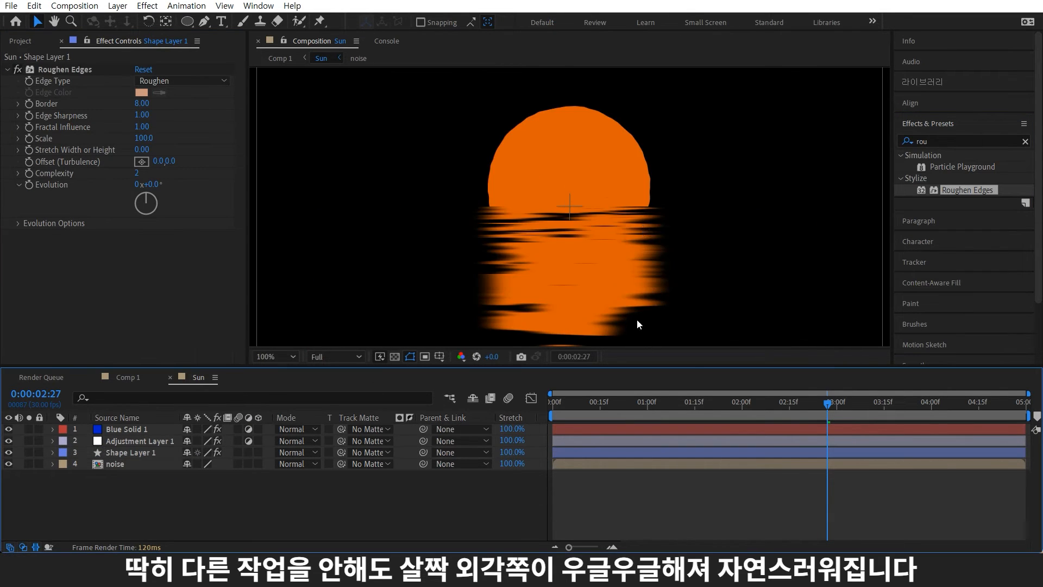
{"action": "left_click_drag", "start_coordinate": [835, 406], "coordinate": [701, 416]}
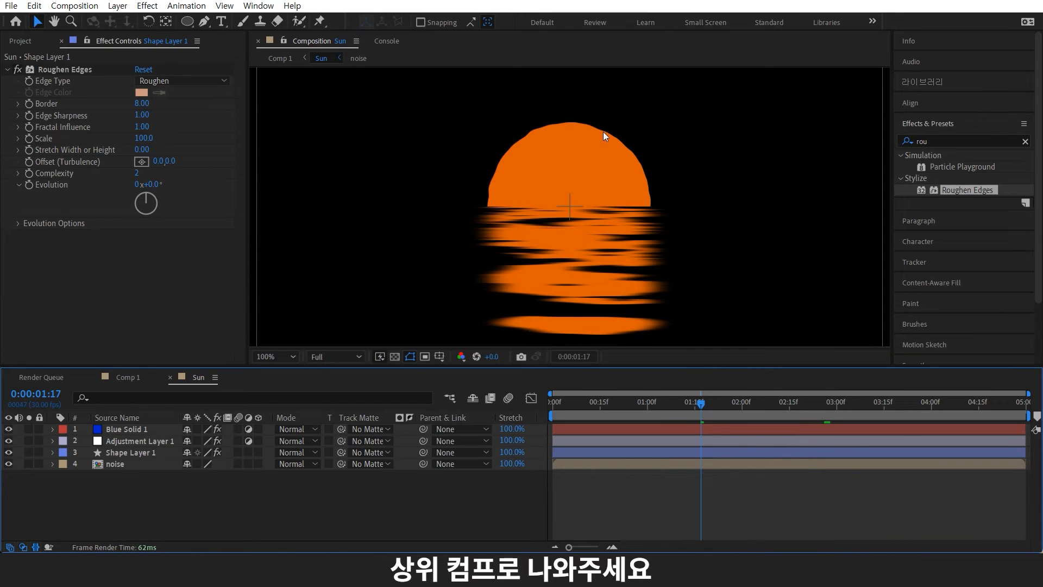
Apply the Glow effect to the Sun layer in Comp 1 with Glow Threshold 33.7% and Glow Radius 275.
{"action": "left_click", "coordinate": [276, 61]}
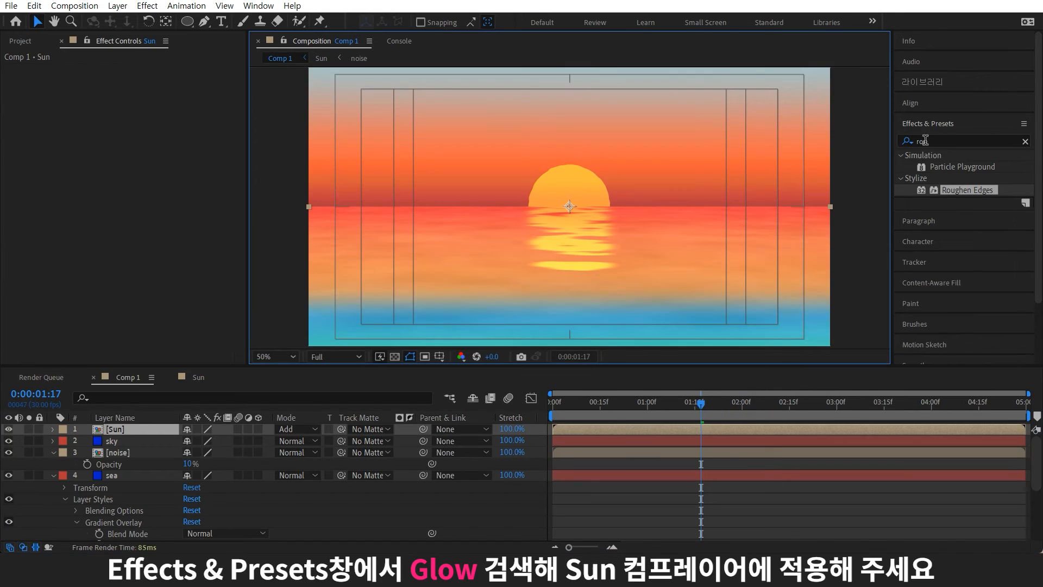
{"action": "left_click", "coordinate": [925, 141]}
{"action": "type", "text": "glow"}
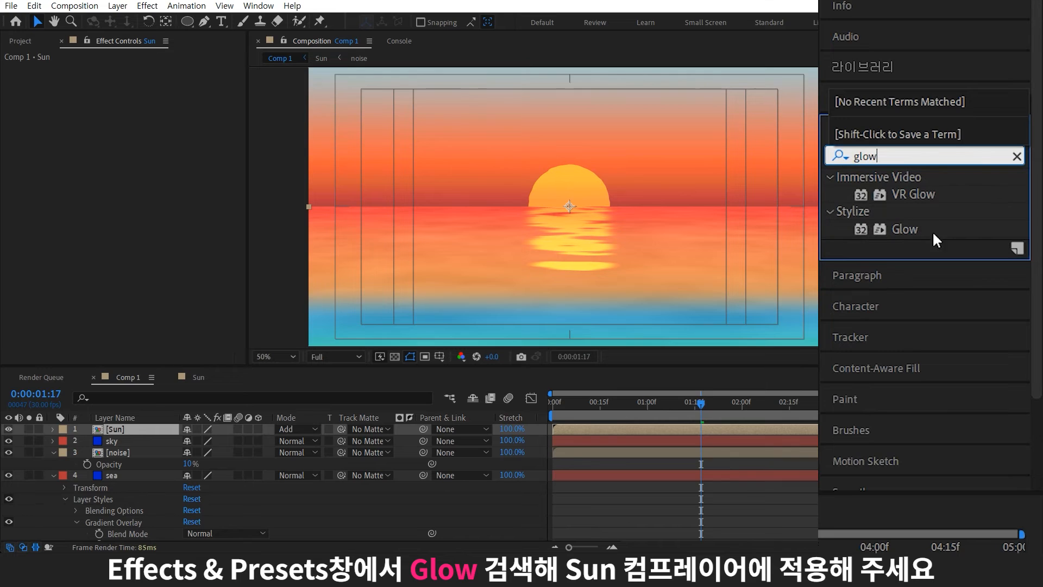
{"action": "left_click_drag", "start_coordinate": [959, 193], "coordinate": [142, 427]}
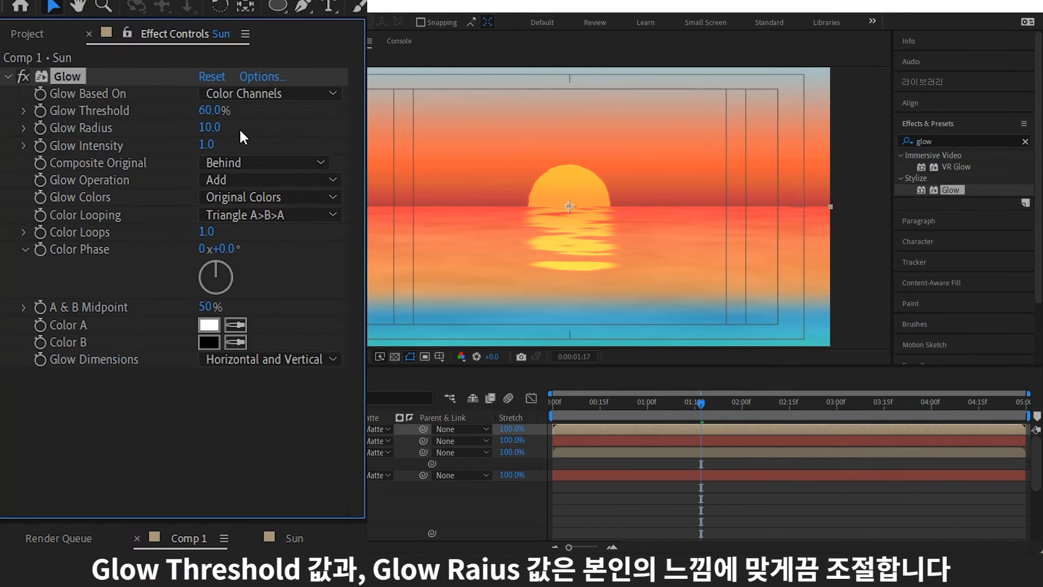
{"action": "left_click_drag", "start_coordinate": [207, 111], "coordinate": [629, 110]}
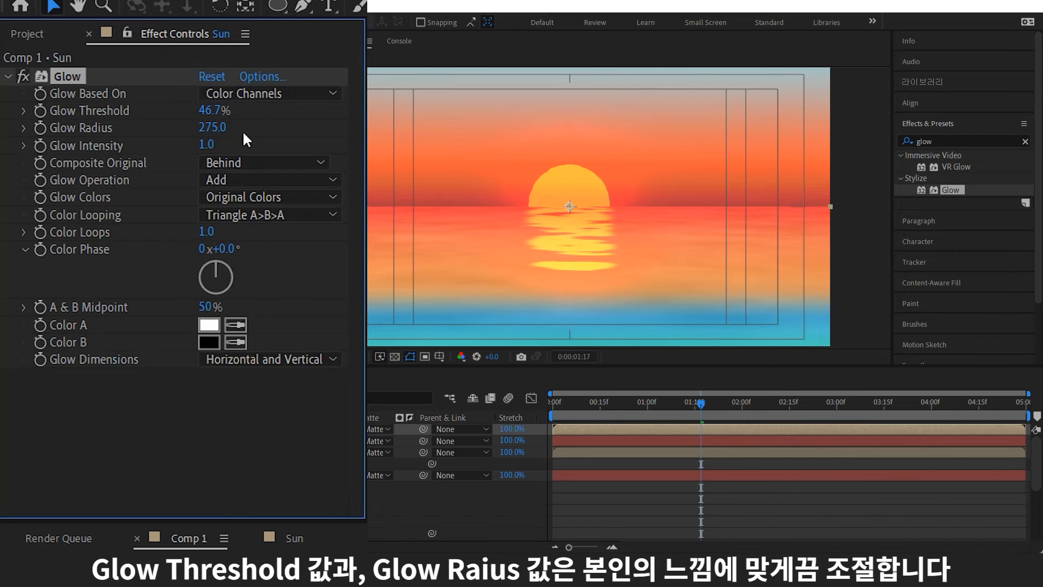
{"action": "left_click_drag", "start_coordinate": [221, 113], "coordinate": [191, 116]}
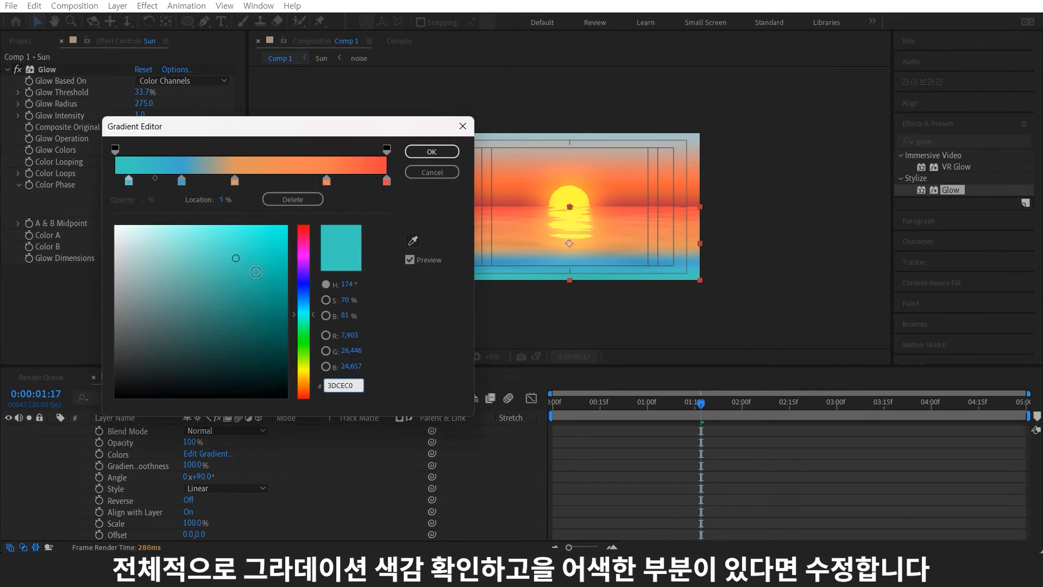
Shift the sea gradient's soft orange stop closer to the blue one and make the blue stop at 24.3% paler and more muted.
{"action": "left_click", "coordinate": [222, 180]}
{"action": "left_click", "coordinate": [181, 180]}
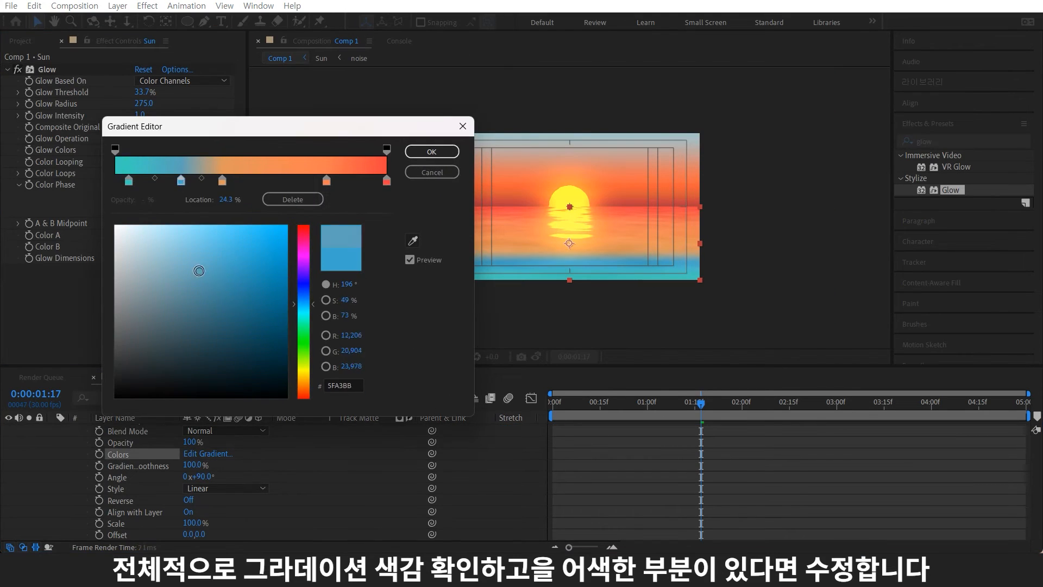
{"action": "left_click", "coordinate": [169, 266]}
{"action": "mouse_move", "coordinate": [304, 313]}
{"action": "left_mouse_down"}
{"action": "mouse_move", "coordinate": [305, 288]}
{"action": "mouse_move", "coordinate": [311, 302]}
{"action": "left_mouse_up"}
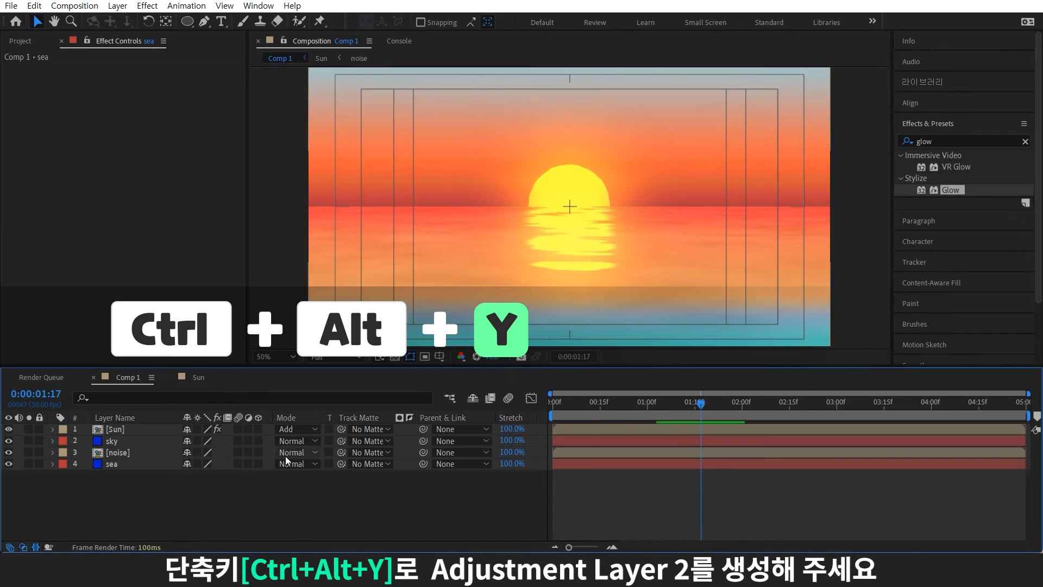
Create a new adjustment layer above all the layers in Comp 1.
{"action": "key", "text": "ctrl+alt+y"}
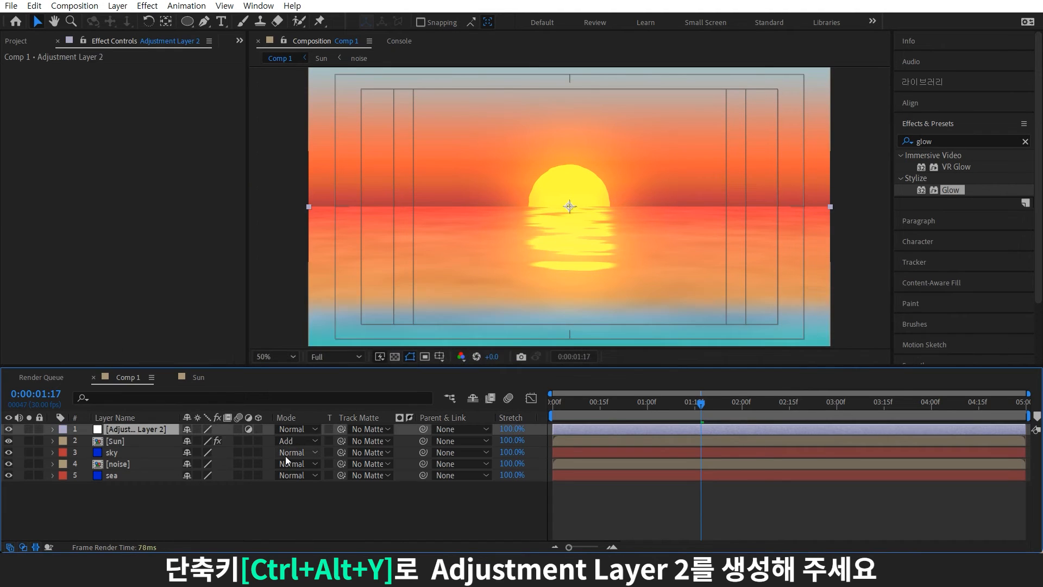
Apply the Gaussian Blur effect to Adjustment Layer 2 and set its Blurriness to 5.3.
{"action": "left_click", "coordinate": [944, 140]}
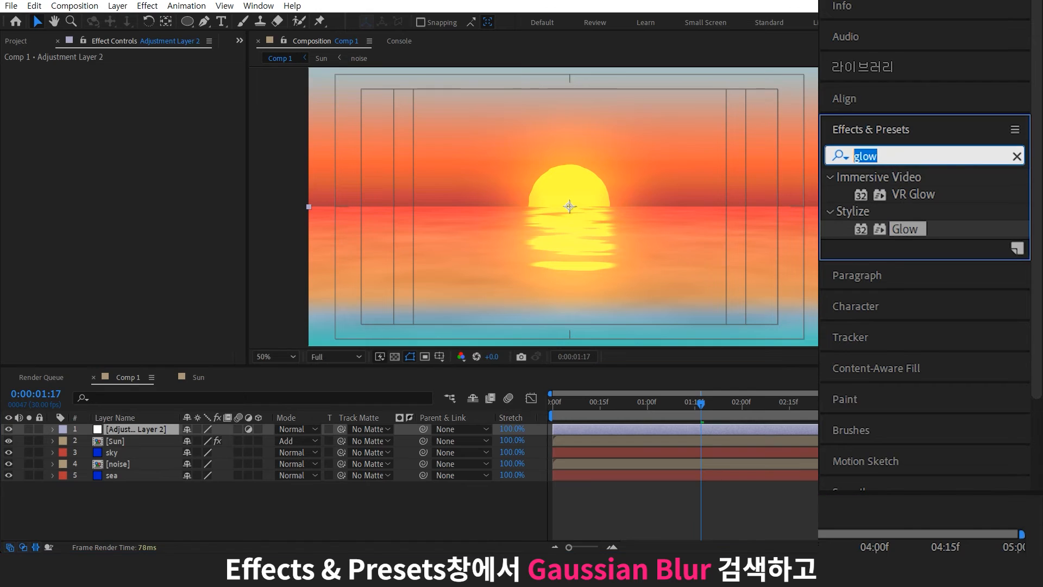
{"action": "type", "text": "ga"}
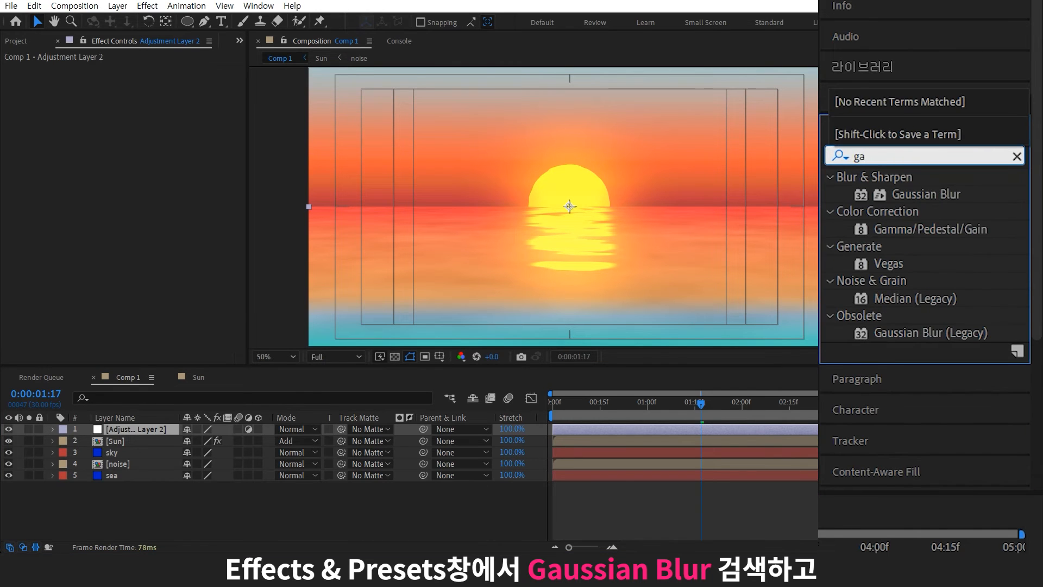
{"action": "type", "text": "us"}
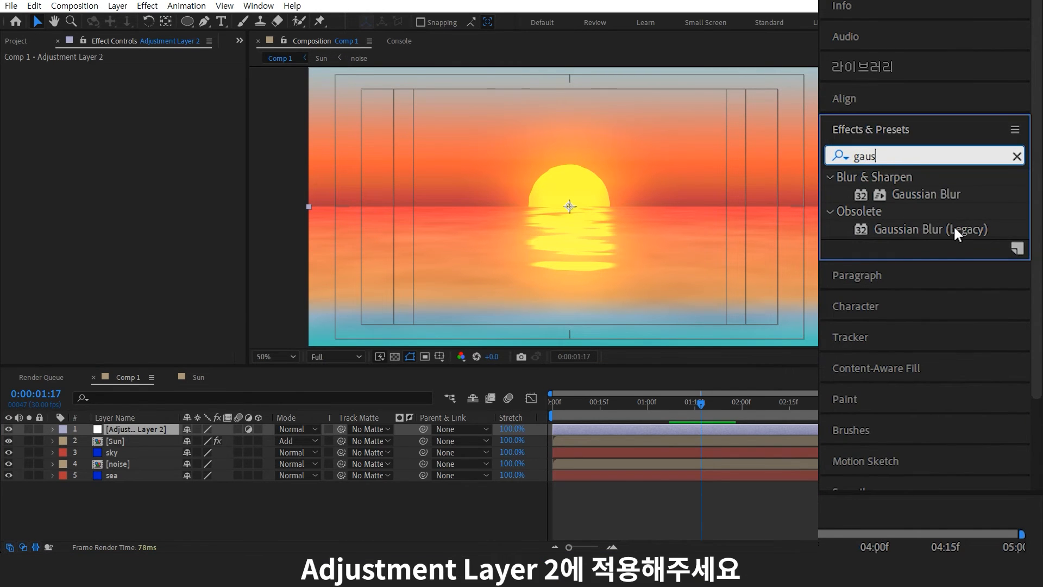
{"action": "left_click_drag", "start_coordinate": [945, 198], "coordinate": [111, 315]}
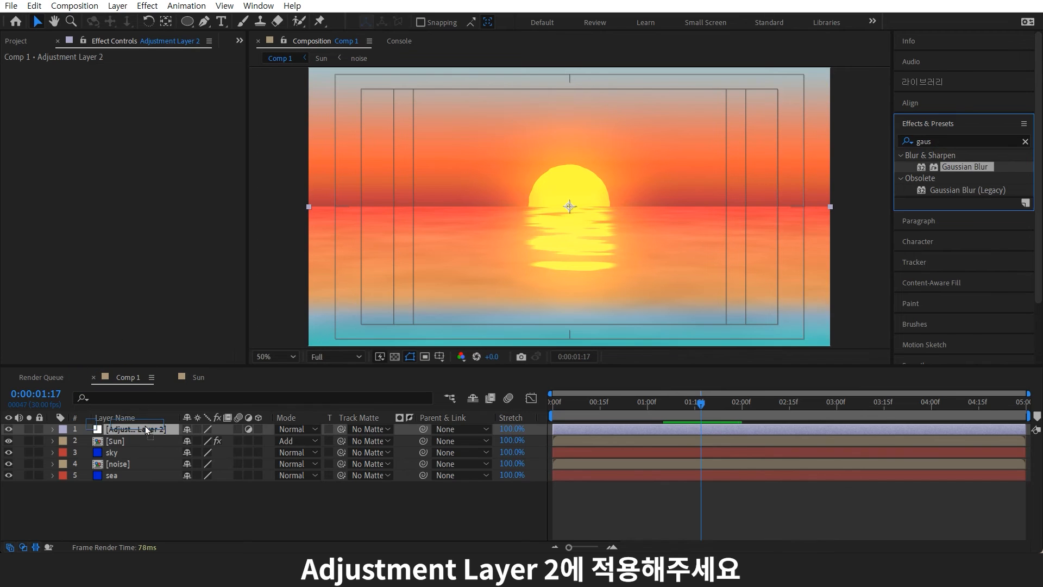
{"action": "left_click_drag", "start_coordinate": [152, 426], "coordinate": [153, 429]}
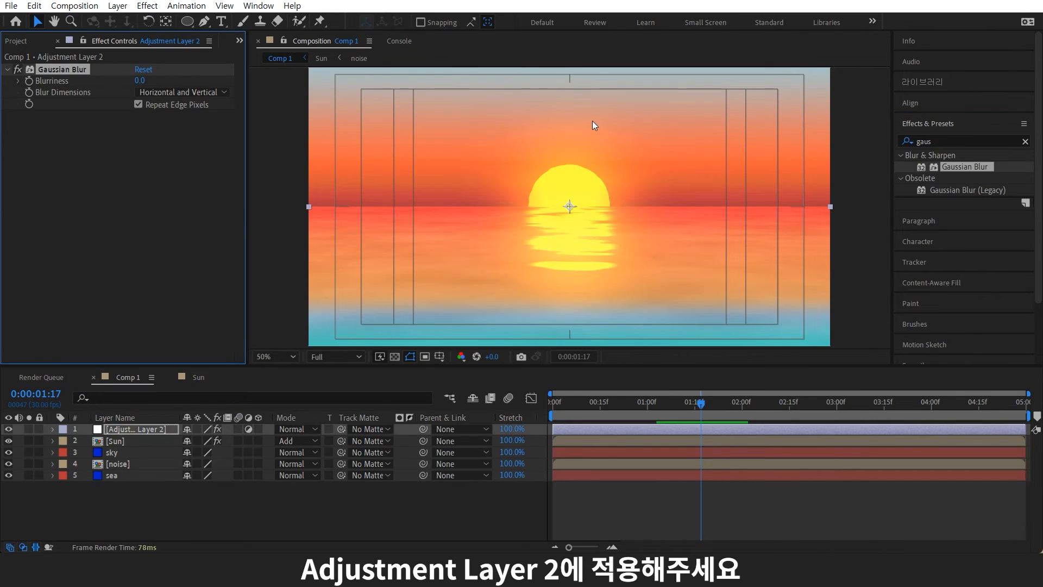
{"action": "key", "text": "slash"}
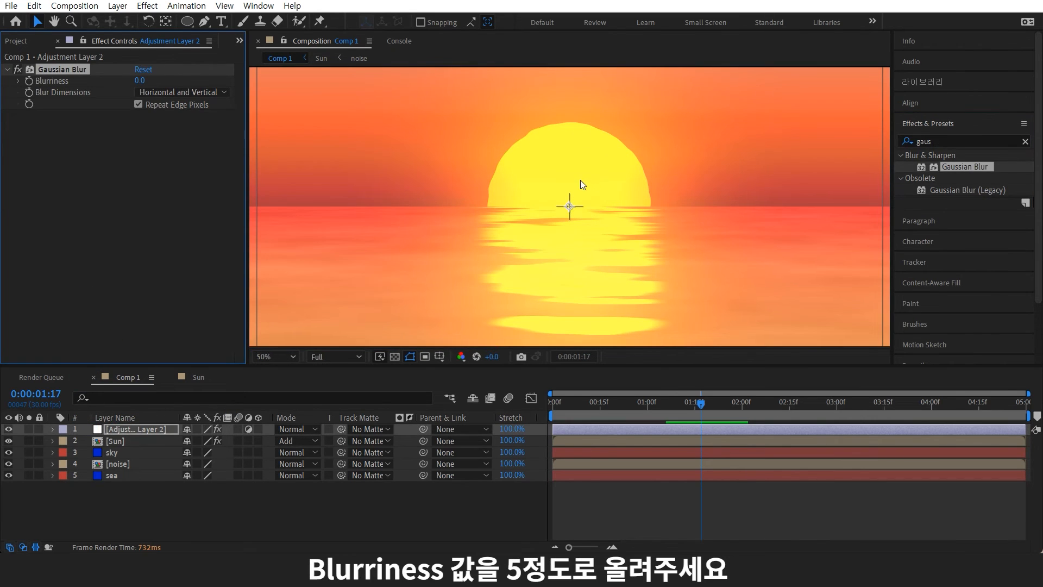
{"action": "left_click_drag", "start_coordinate": [140, 80], "coordinate": [158, 82]}
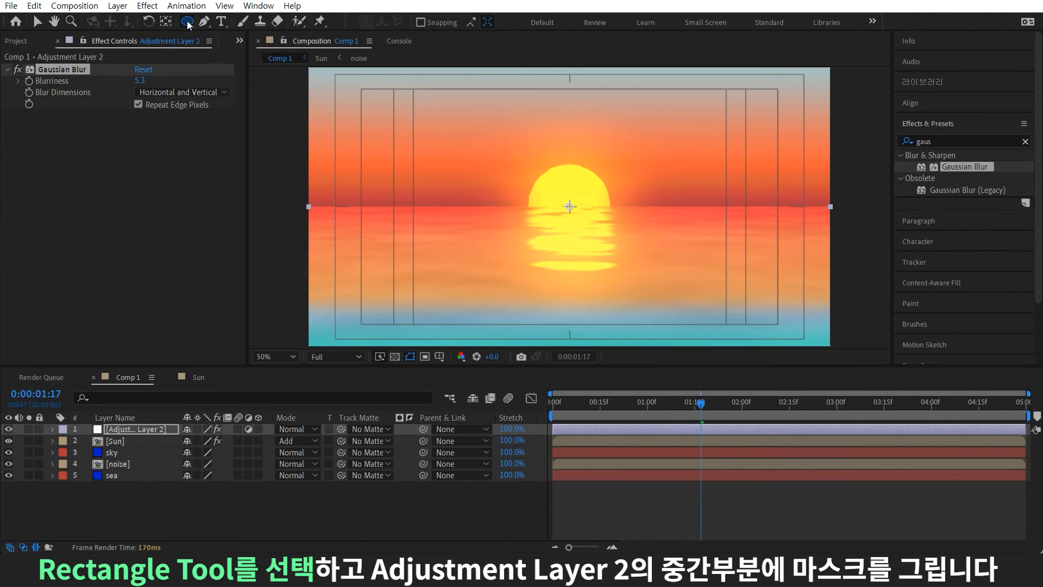
Mask Adjustment Layer 2 with a wide rectangle across the horizon and set the Mask Feather to 80 pixels.
{"action": "left_click", "coordinate": [186, 22]}
{"action": "left_click", "coordinate": [234, 33]}
{"action": "left_click_drag", "start_coordinate": [291, 180], "coordinate": [842, 234]}
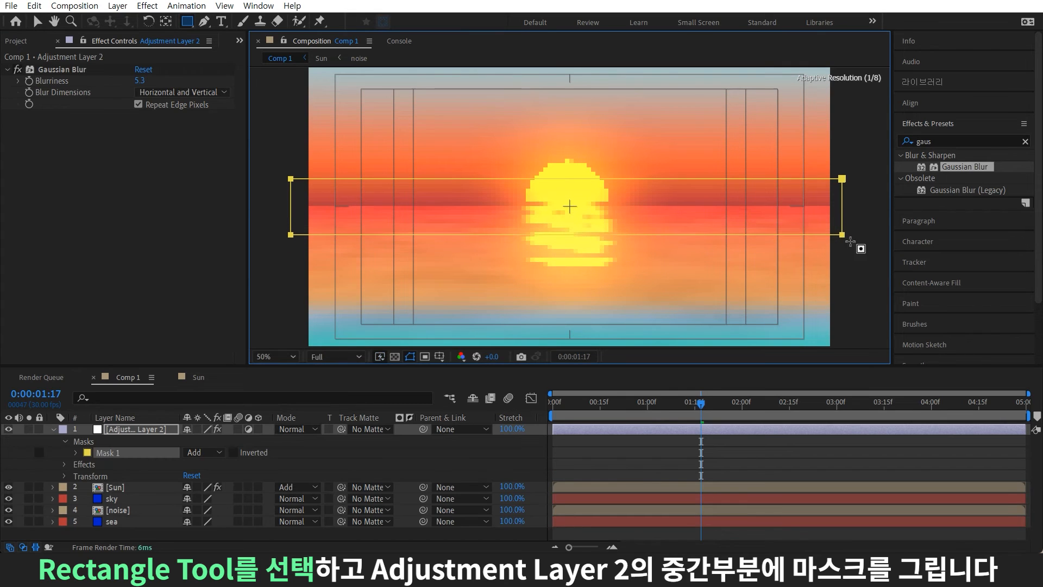
{"action": "key", "text": "f"}
{"action": "left_click", "coordinate": [213, 452]}
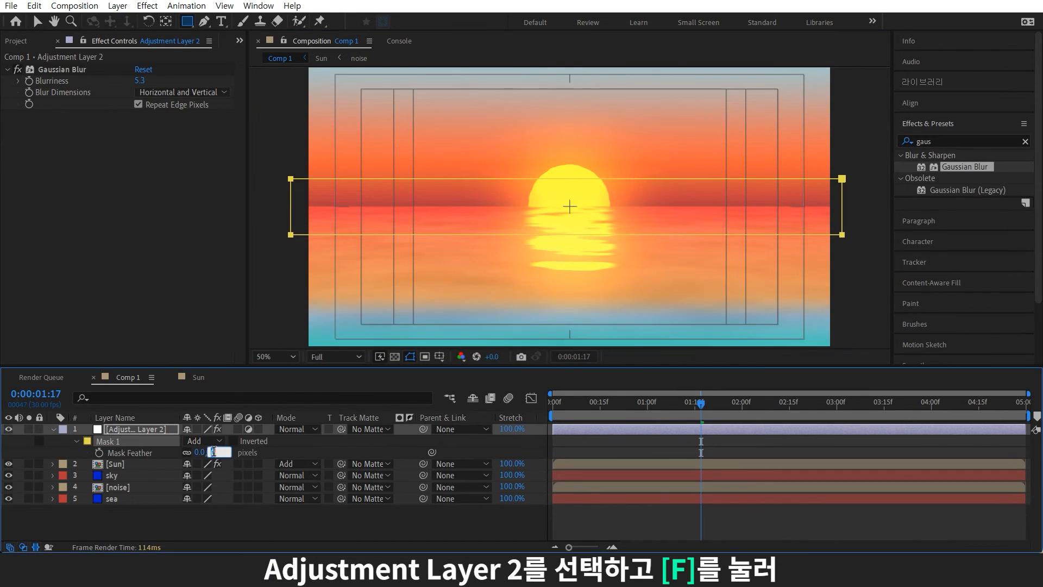
{"action": "type", "text": "8"}
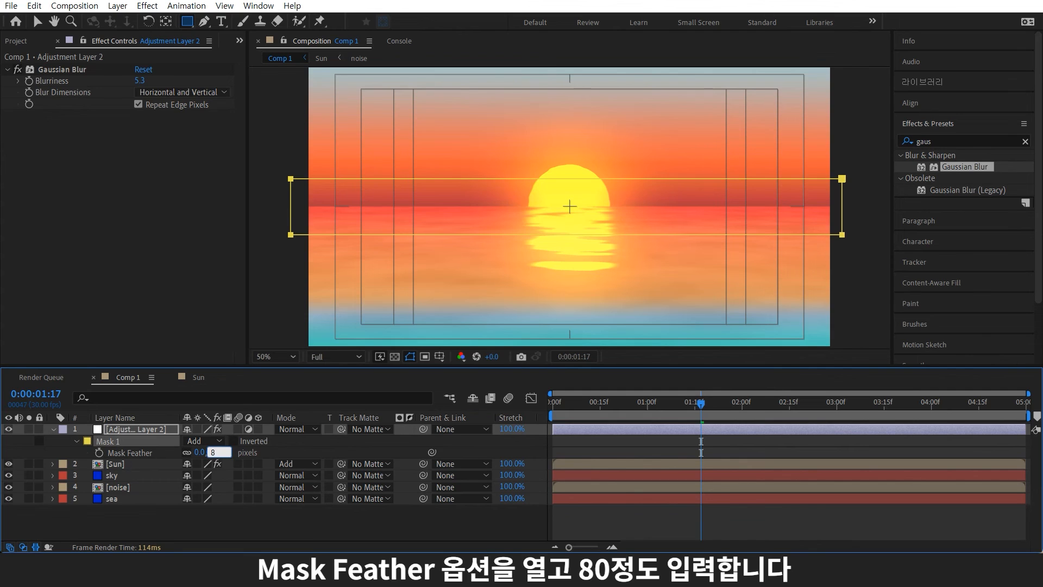
{"action": "type", "text": "0"}
{"action": "key", "text": "Return"}
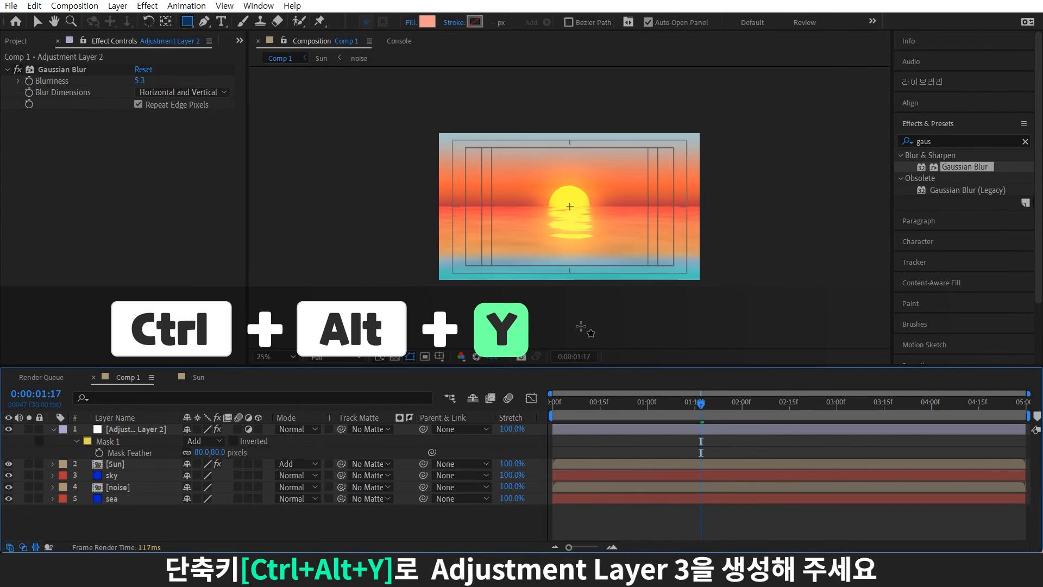
Create a new adjustment layer above all the layers in Comp 1 and apply the CC Lens effect to it.
{"action": "key", "text": "ctrl+alt+y"}
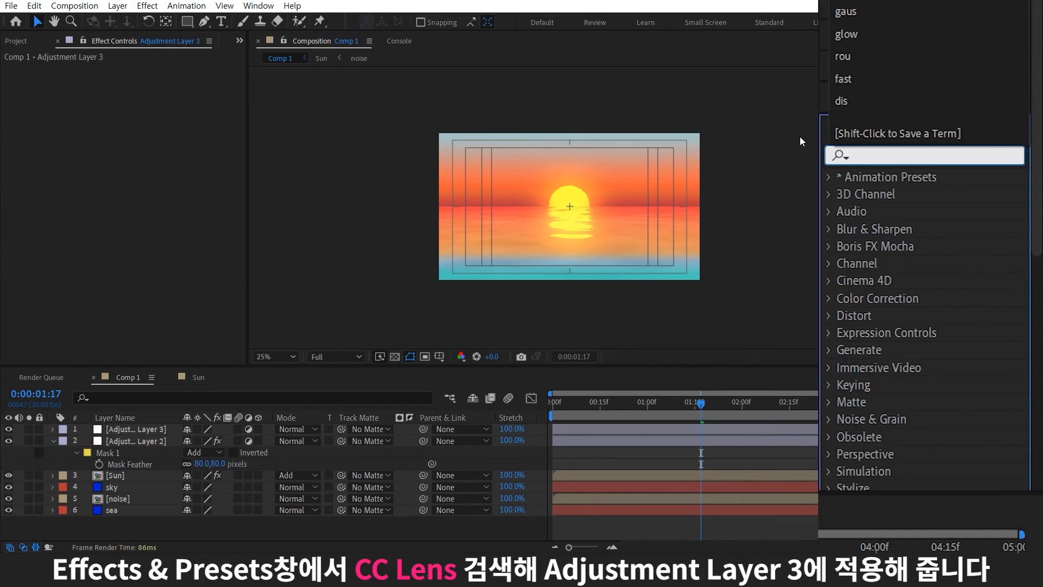
{"action": "type", "text": "cc l"}
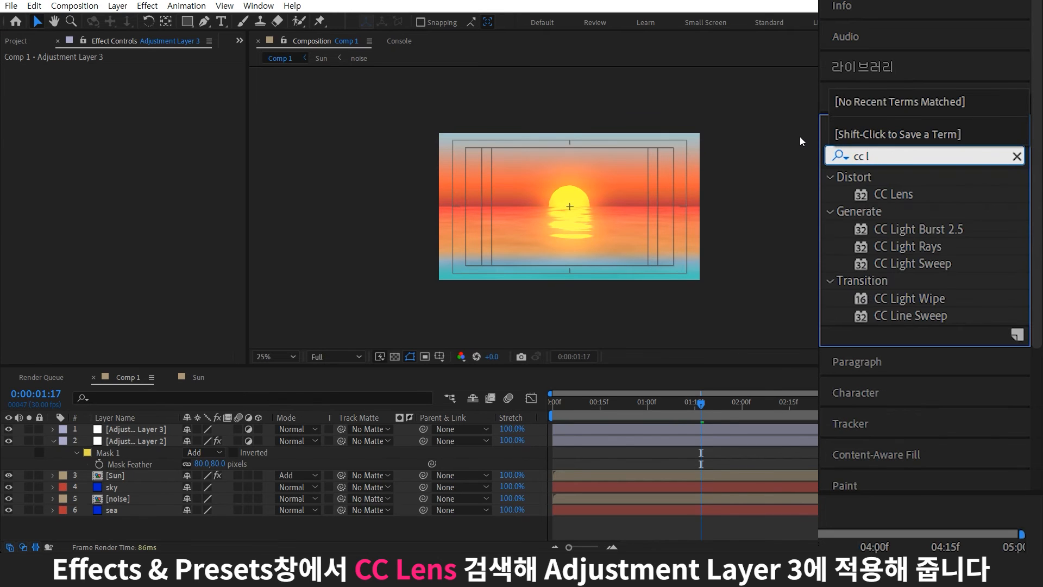
{"action": "left_click_drag", "start_coordinate": [891, 202], "coordinate": [141, 428]}
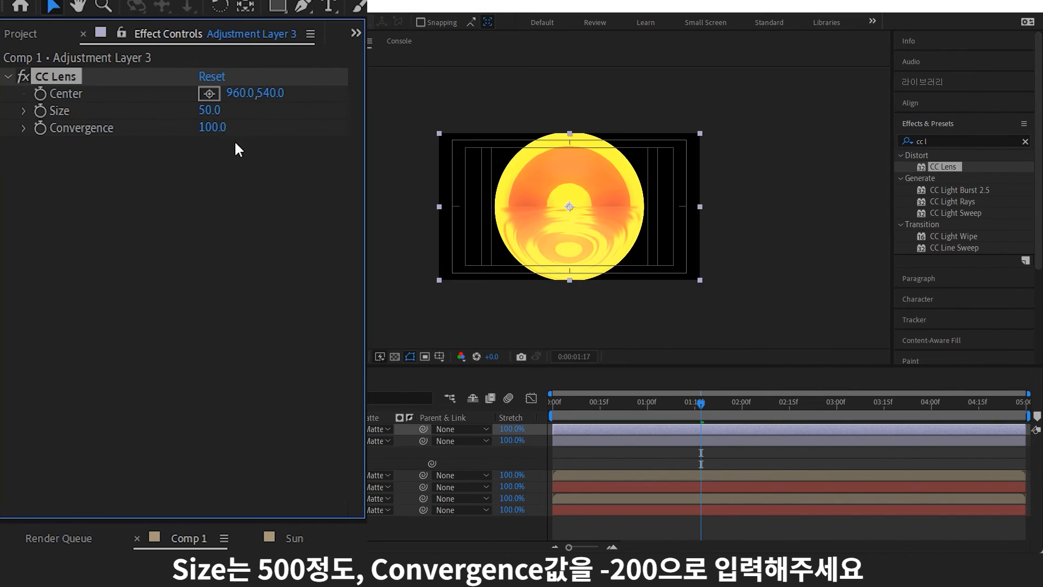
Set the CC Lens Size to 476, Convergence to -200 and Center to 960, 977.
{"action": "scroll", "coordinate": [566, 206], "scroll_direction": "up", "scroll_amount": 1}
{"action": "left_click_drag", "start_coordinate": [213, 127], "coordinate": [50, 157]}
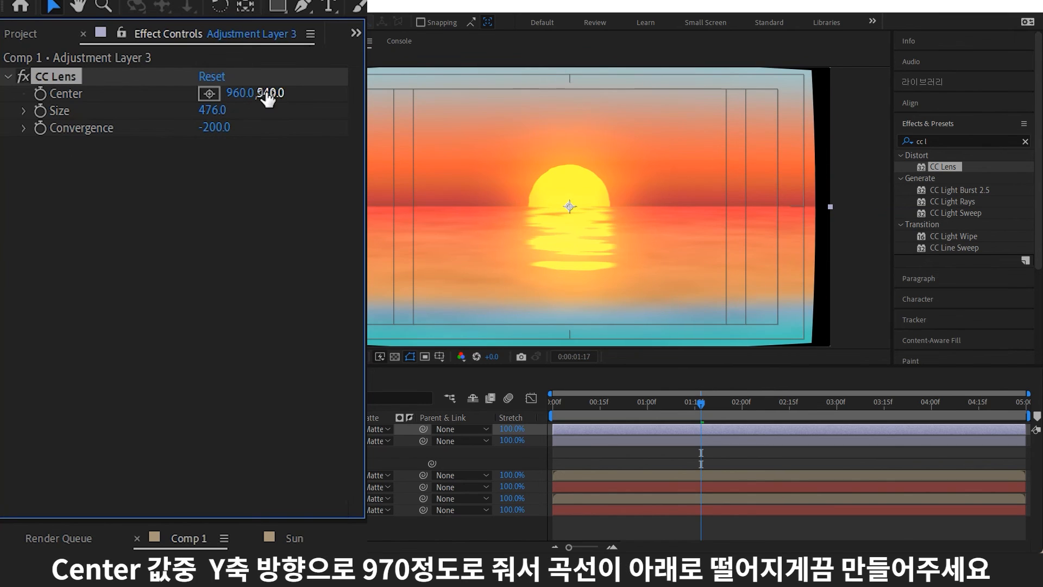
{"action": "left_click_drag", "start_coordinate": [268, 93], "coordinate": [460, 93]}
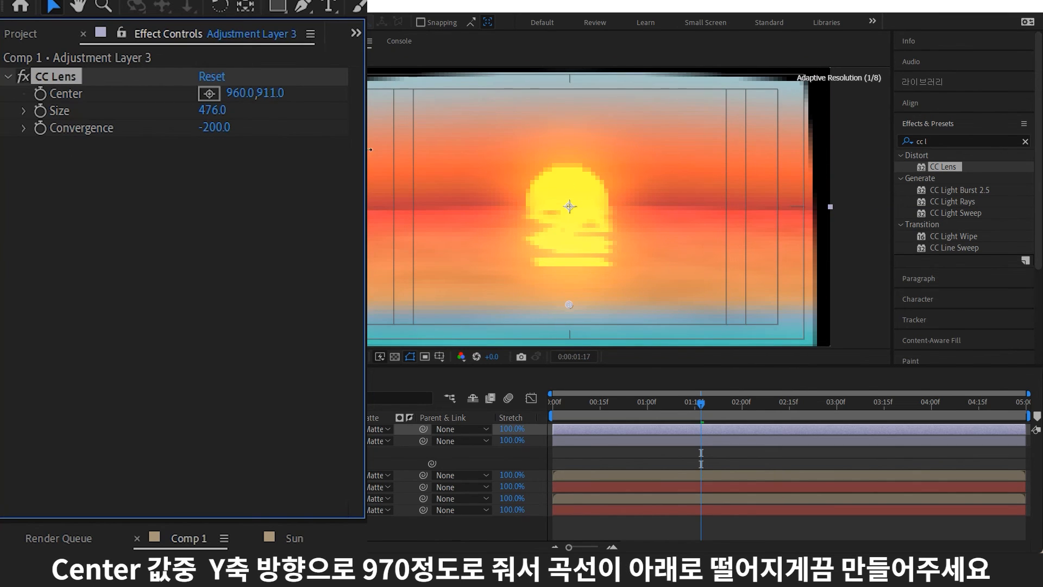
{"action": "left_click_drag", "start_coordinate": [370, 149], "coordinate": [406, 153]}
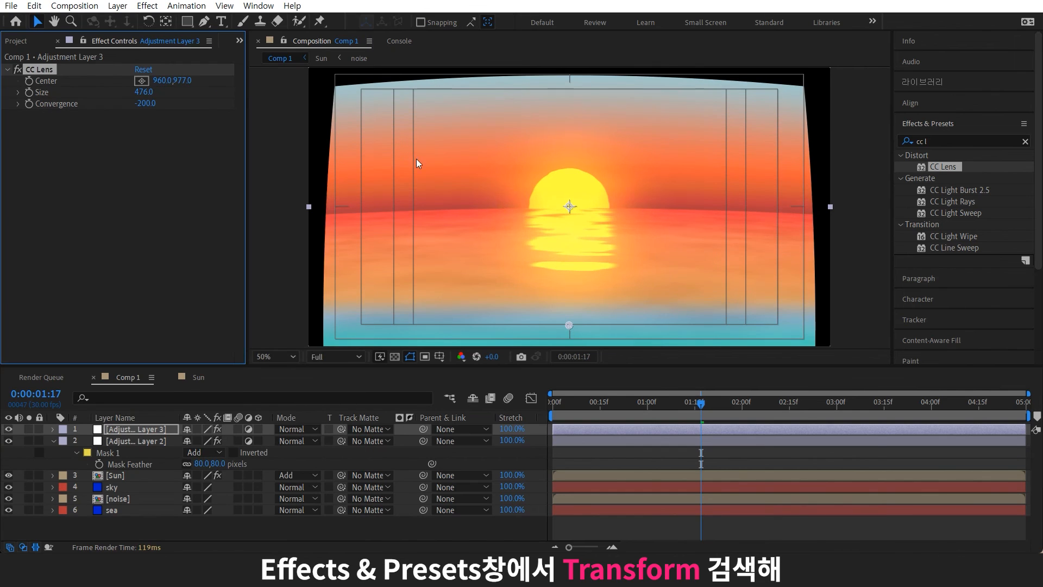
Add the Transform effect above CC Lens on Adjustment Layer 3 and set its Scale to 125.
{"action": "left_click_drag", "start_coordinate": [968, 142], "coordinate": [757, 152]}
{"action": "type", "text": "trans"}
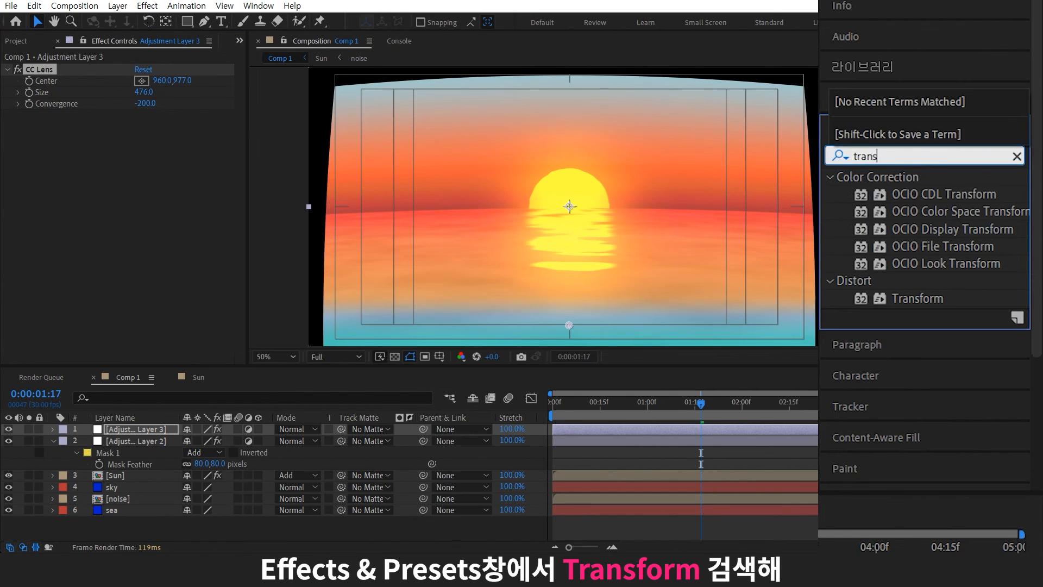
{"action": "left_click_drag", "start_coordinate": [958, 236], "coordinate": [211, 136]}
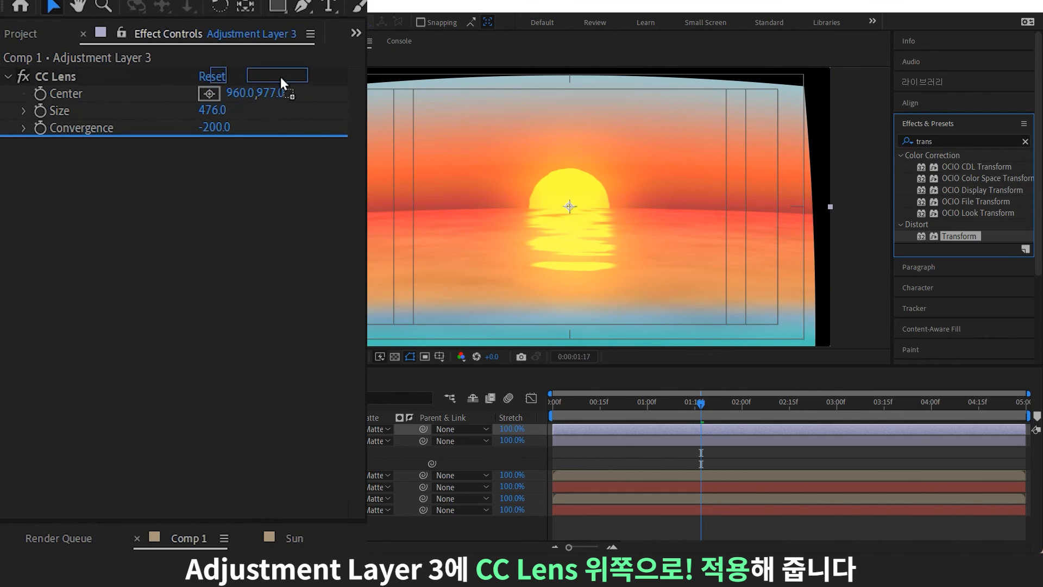
{"action": "left_click_drag", "start_coordinate": [281, 78], "coordinate": [277, 69]}
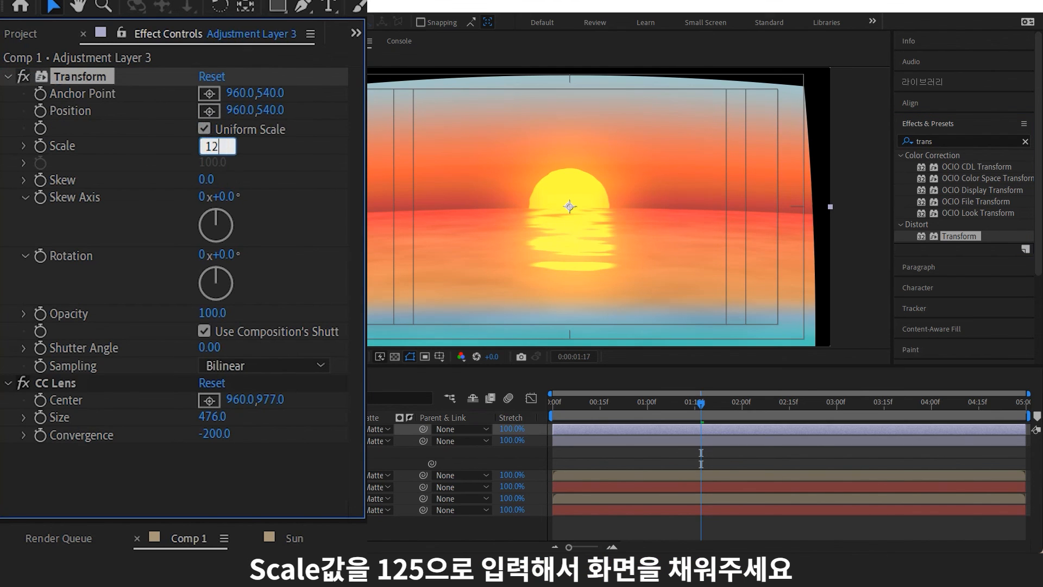
Apply the CC Vignette effect to a new adjustment layer on top of Comp 1 and preview the animation.
{"action": "key", "text": "ctrl+alt+y"}
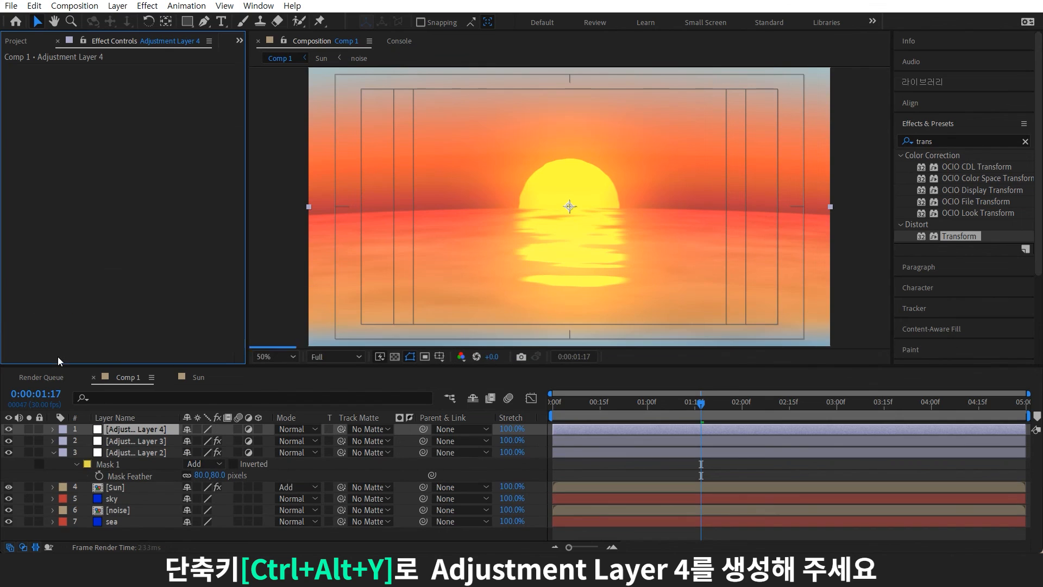
{"action": "left_click", "coordinate": [930, 142]}
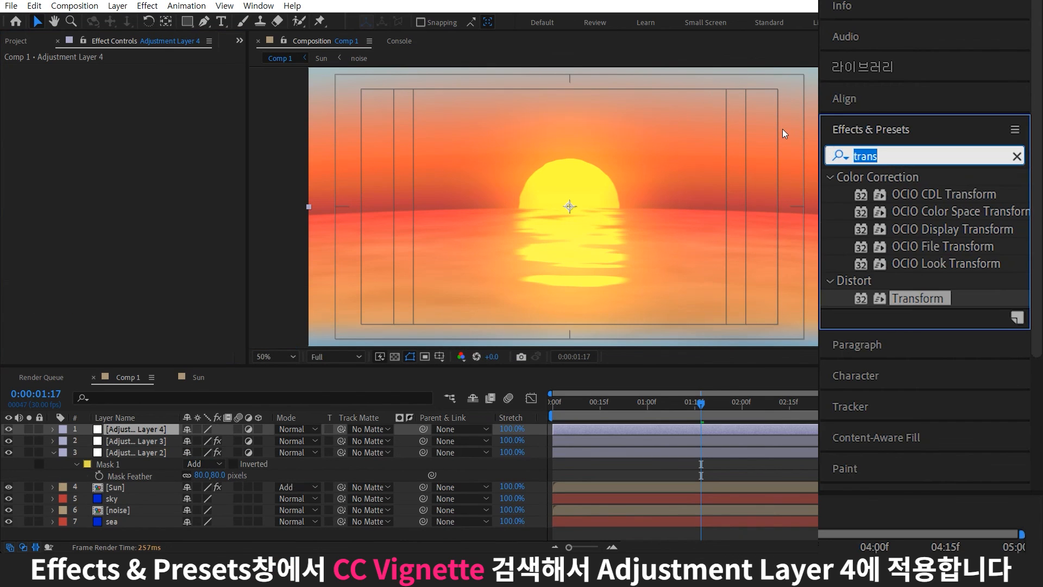
{"action": "type", "text": "vi"}
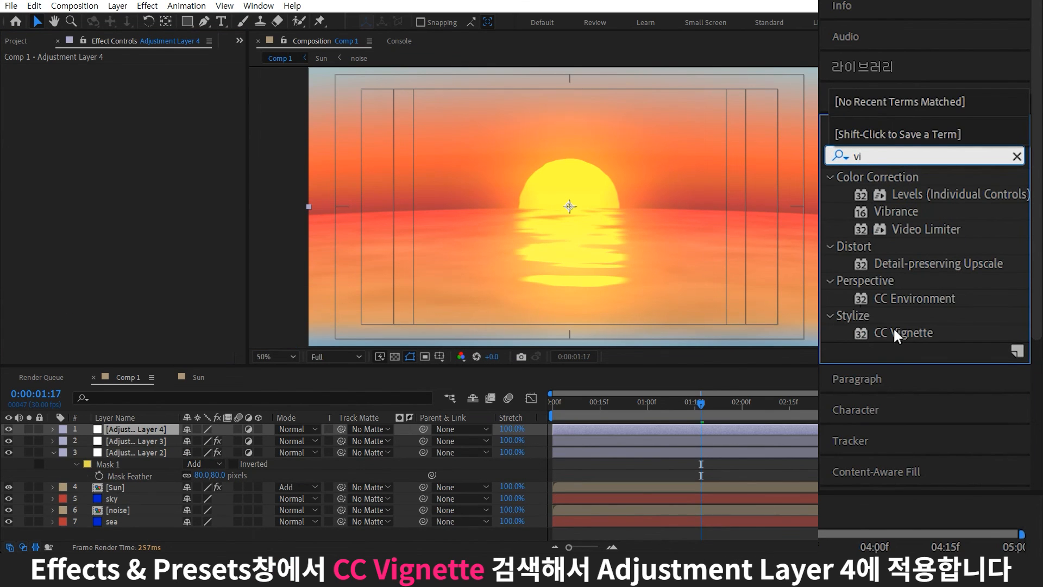
{"action": "left_click_drag", "start_coordinate": [950, 258], "coordinate": [169, 431]}
{"action": "left_click", "coordinate": [661, 272]}
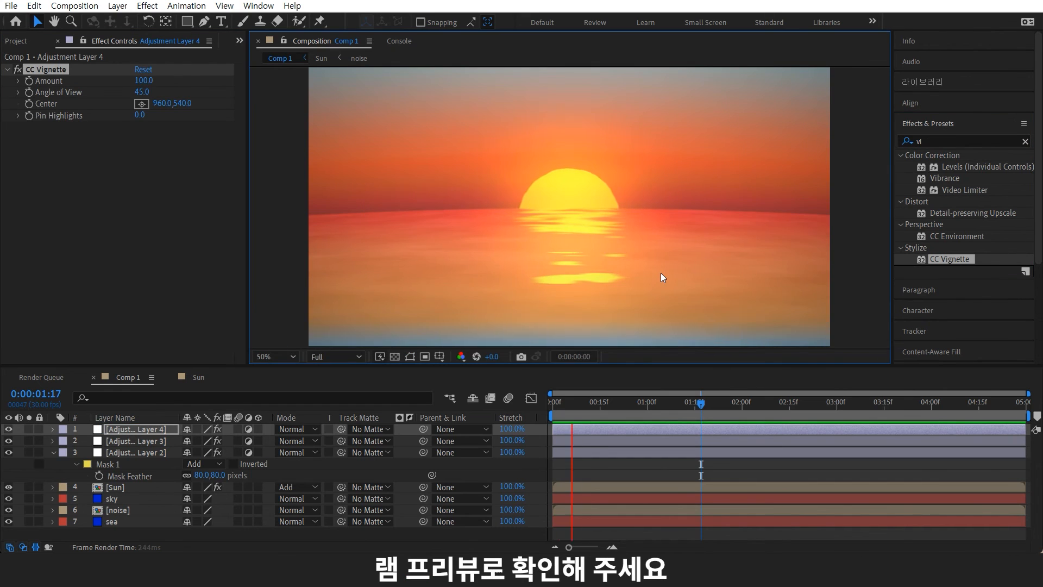
{"action": "key", "text": "space"}
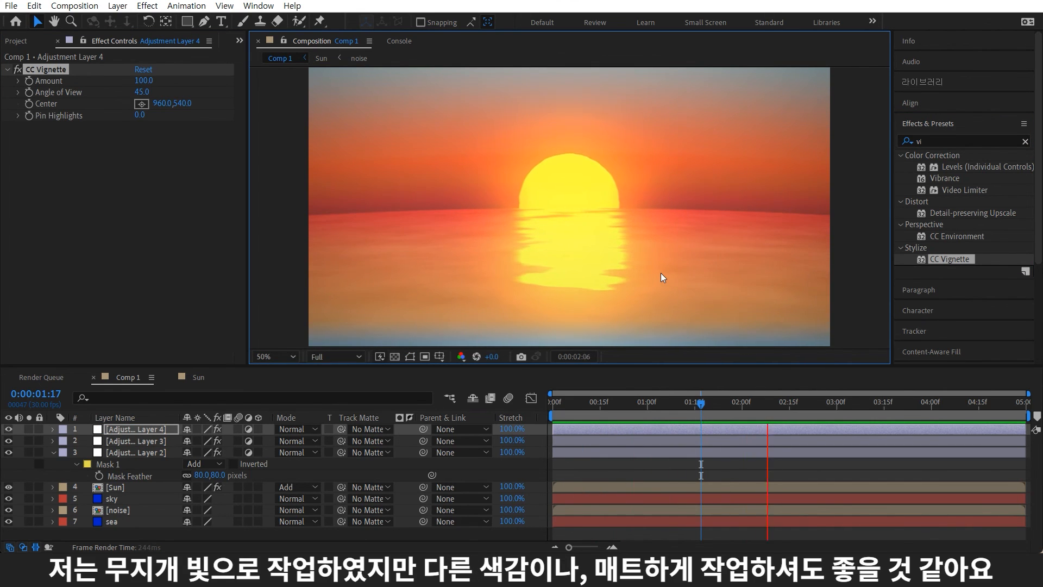